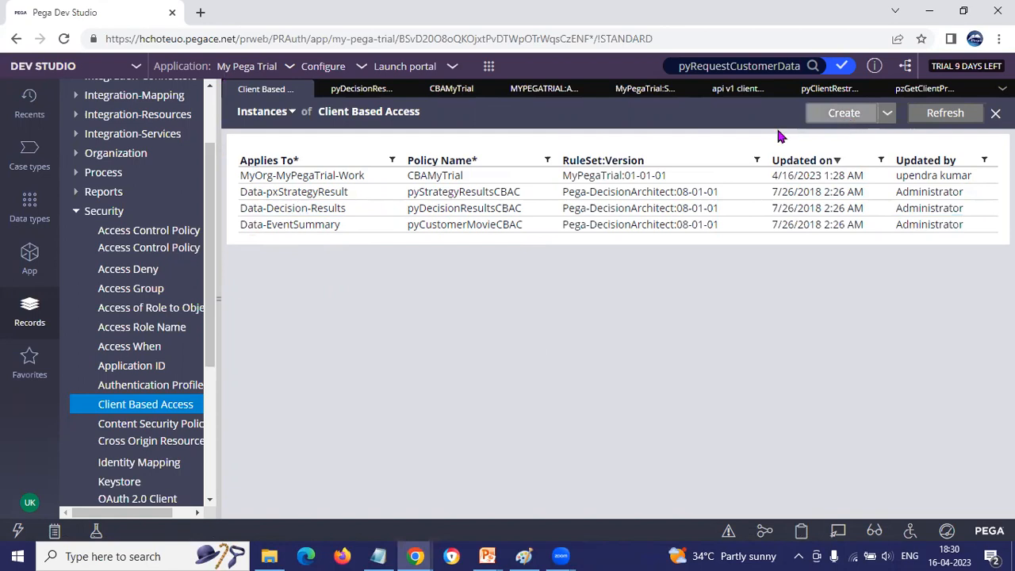
Open the form for a new Client Based Access record and look at its Label and Apply to fields.
click(842, 115)
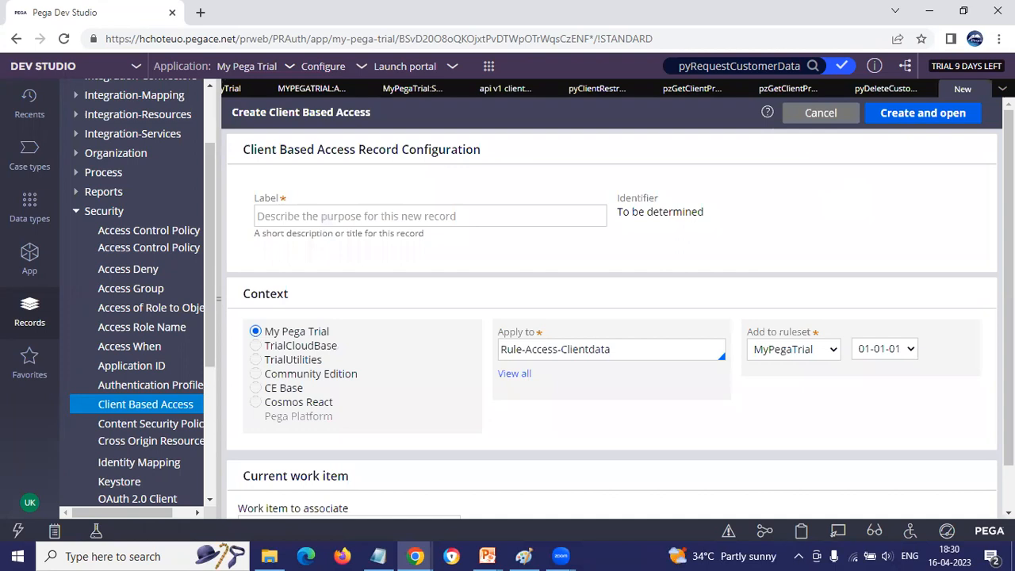
click(305, 216)
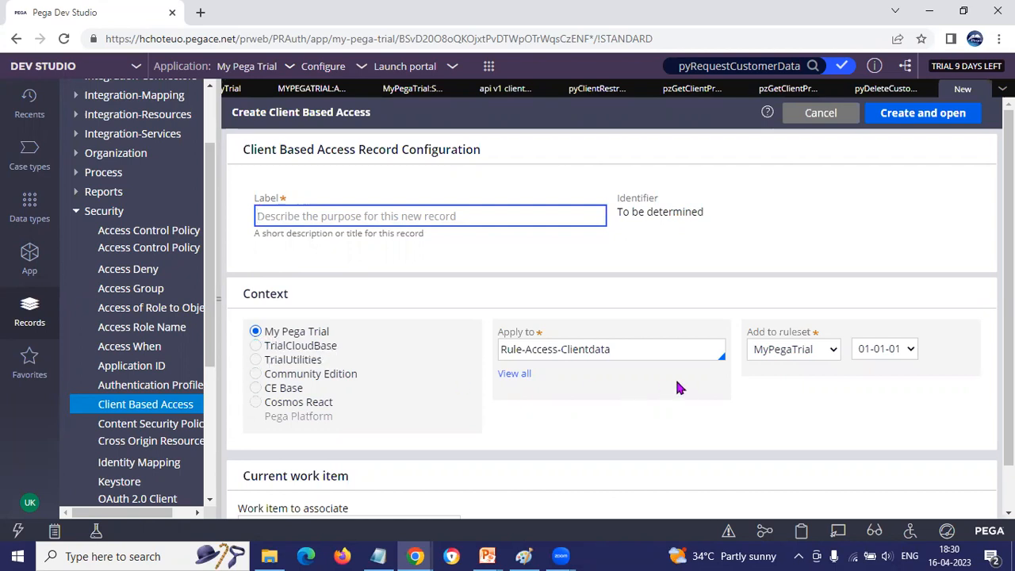
click(634, 348)
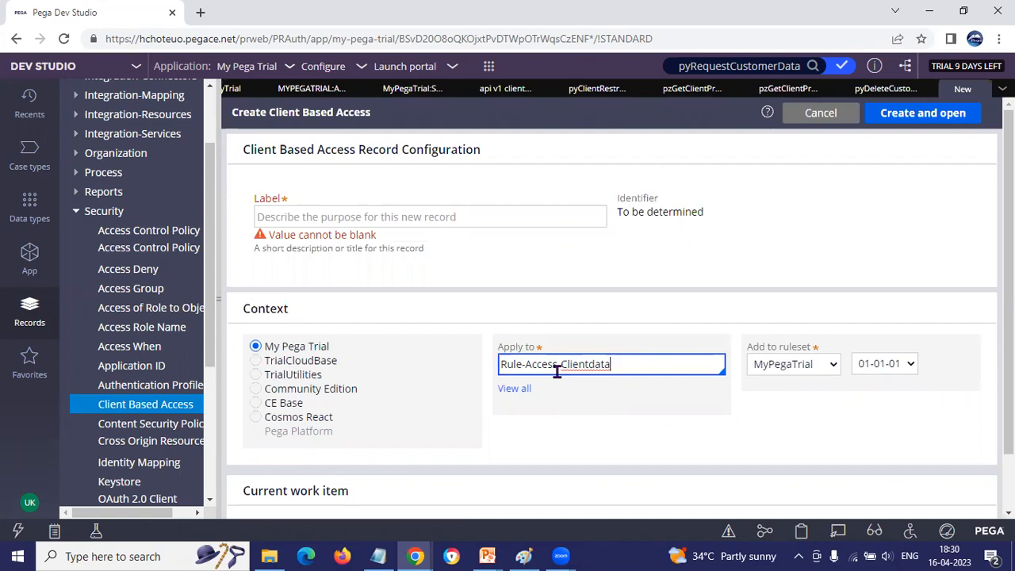
Open the CBAMyTrial record and choose CustID as the property in its first data element row.
click(980, 90)
click(381, 178)
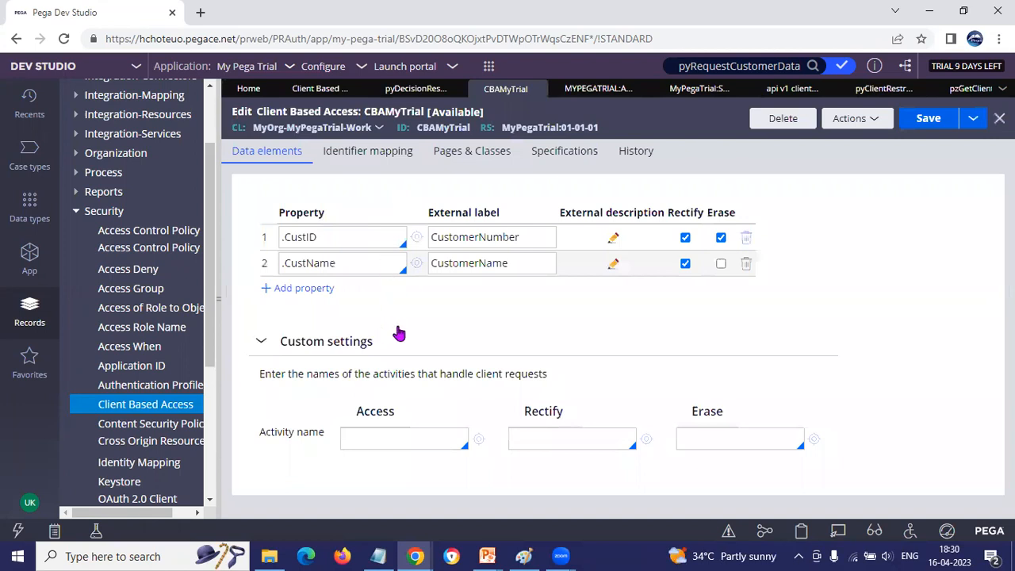
click(372, 239)
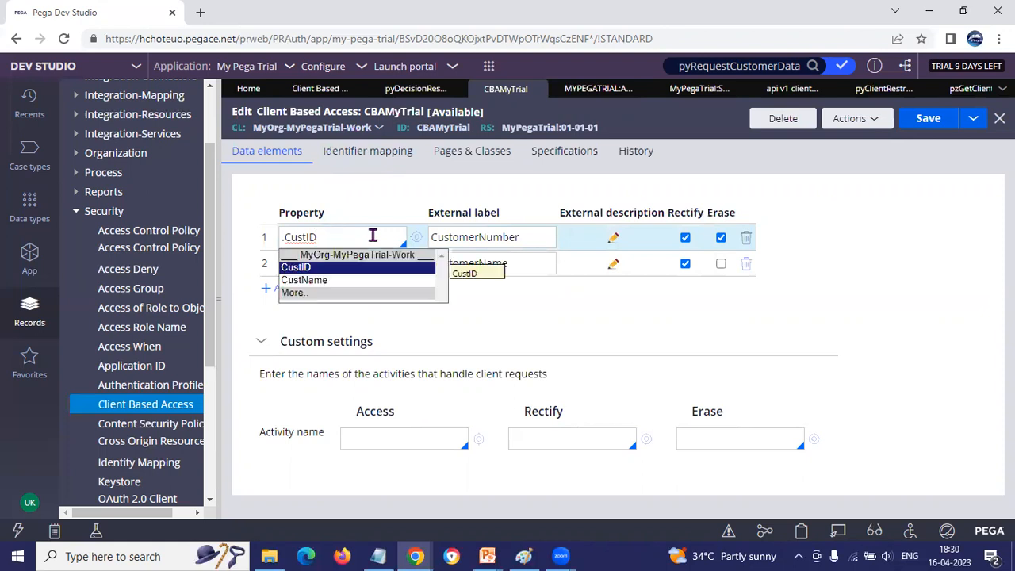
key(Down)
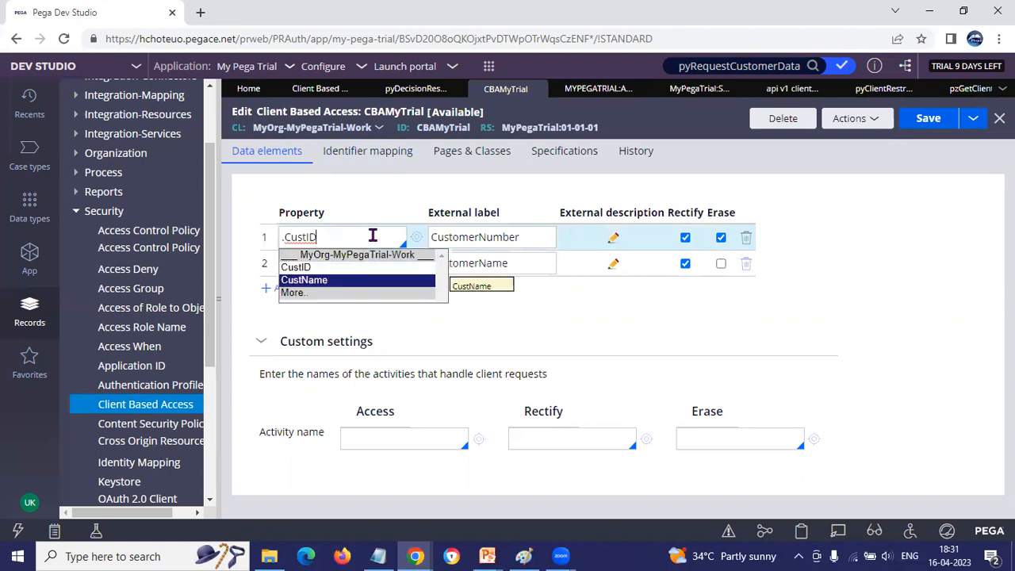
click(297, 266)
click(509, 236)
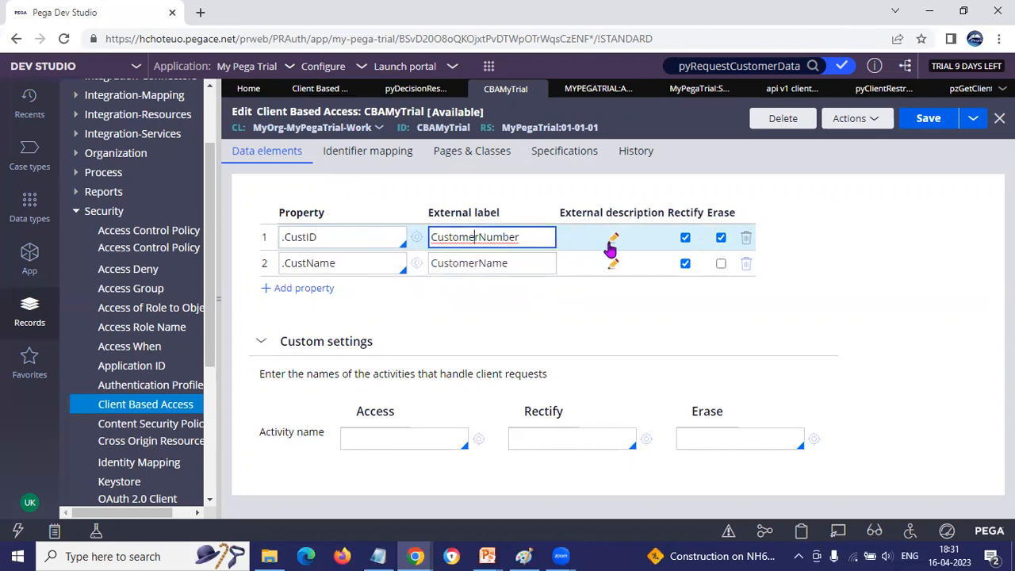
Disable Erase for the CustID property and enable Erase for the CustName property in CBAMyTrial.
click(720, 262)
click(540, 237)
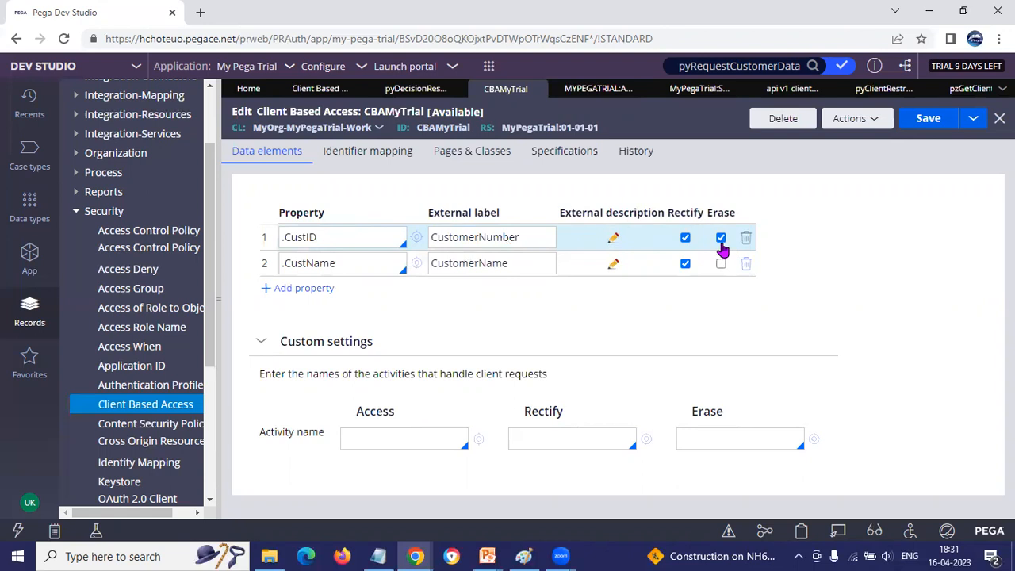
click(721, 240)
click(721, 266)
click(336, 237)
click(685, 263)
Compare the Access, Rectify and Erase activity settings of CBAMyTrial with those of the pyStrategyResultsCBAC record.
click(399, 444)
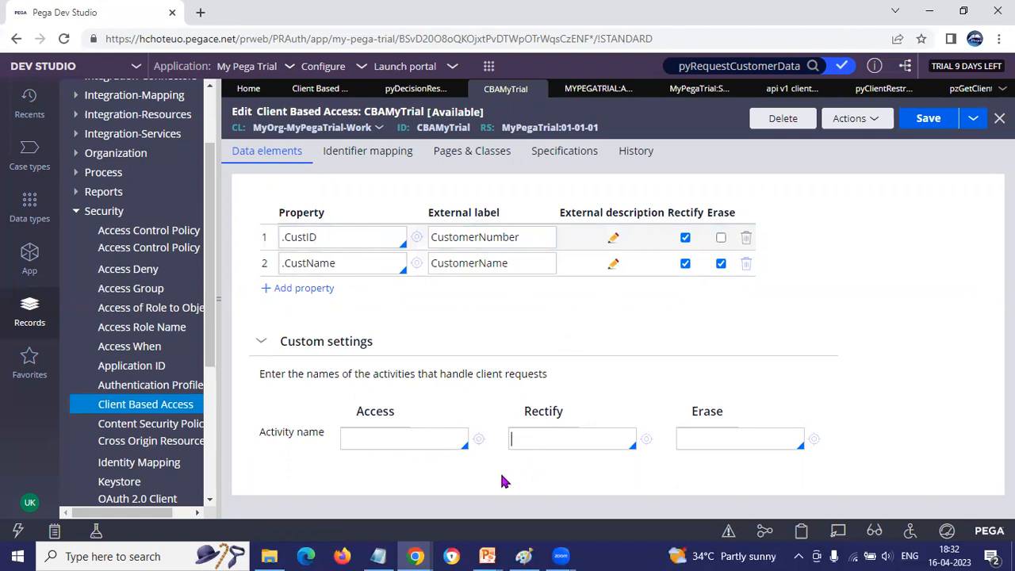
click(732, 439)
click(316, 92)
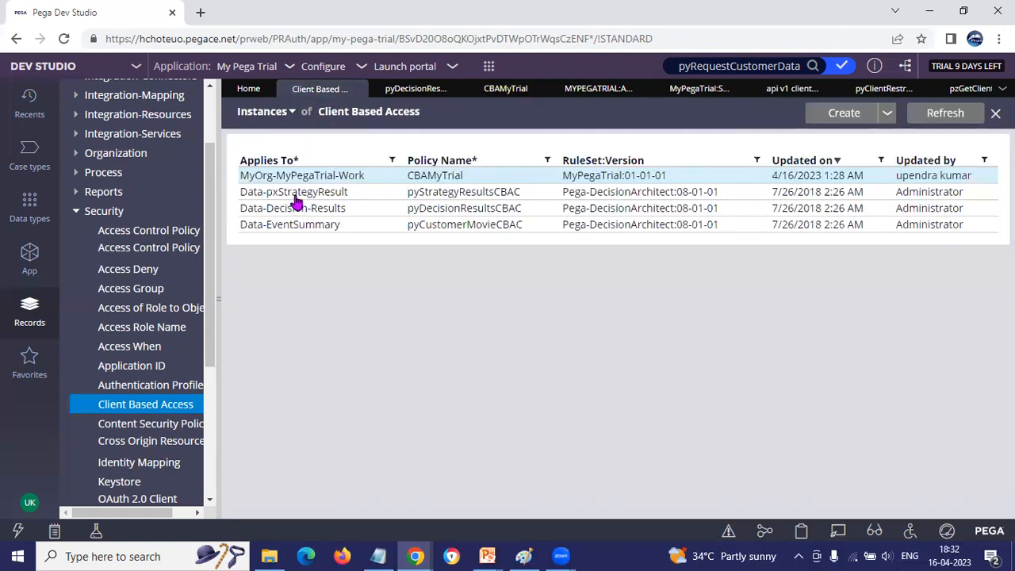
click(442, 194)
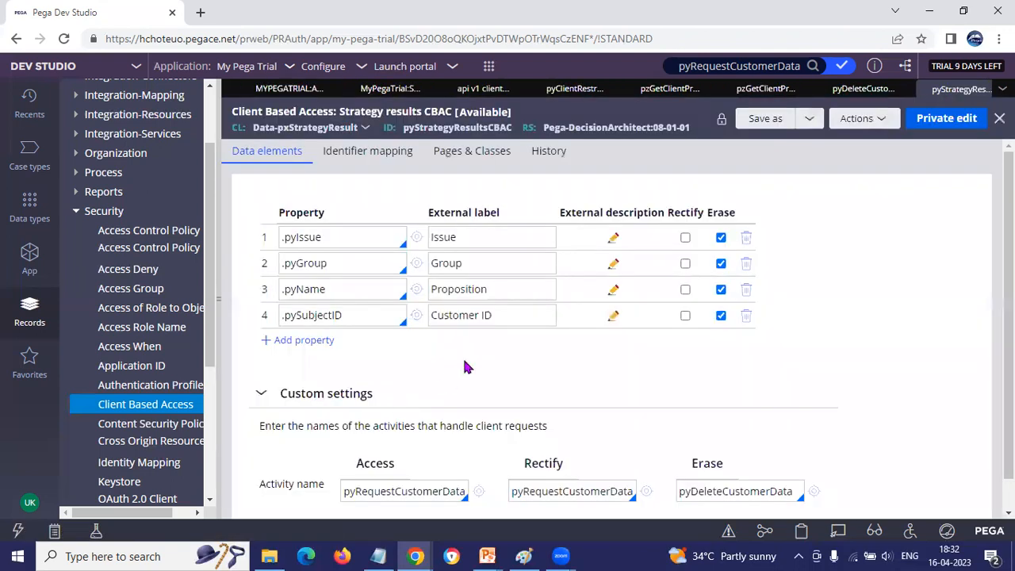
scroll(468, 342, down, 1)
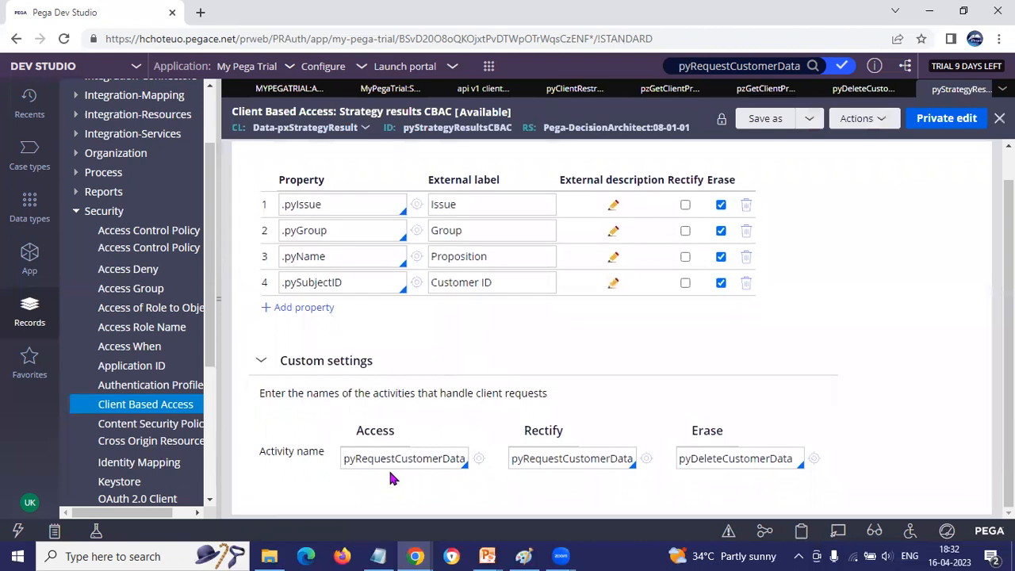
drag(368, 458, 474, 460)
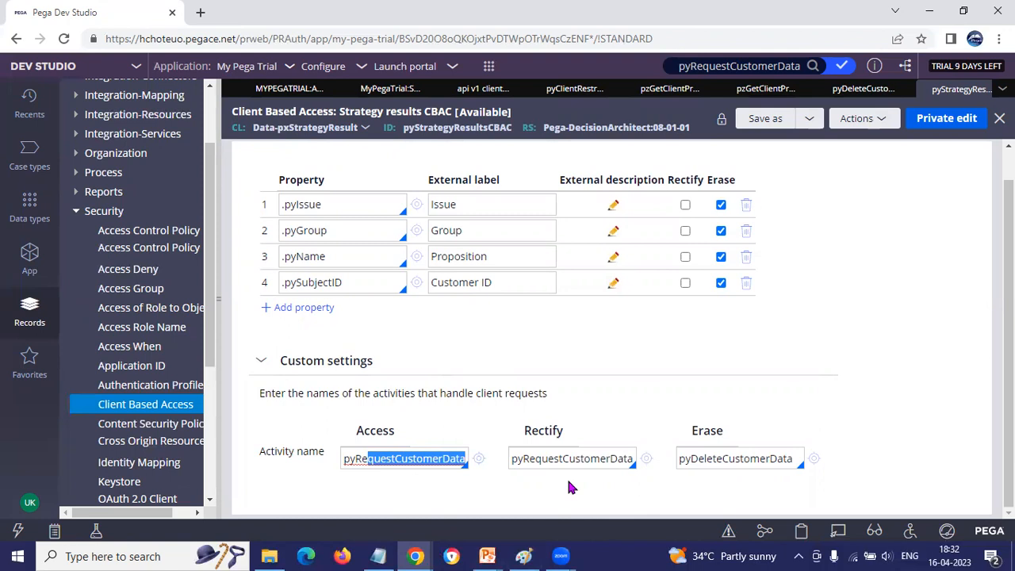
click(547, 459)
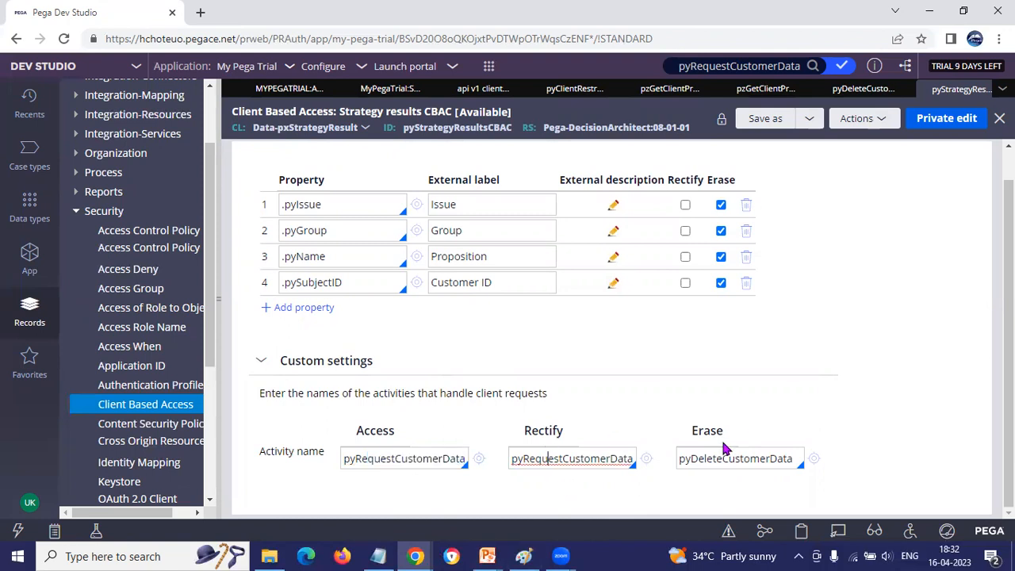
drag(704, 459, 793, 449)
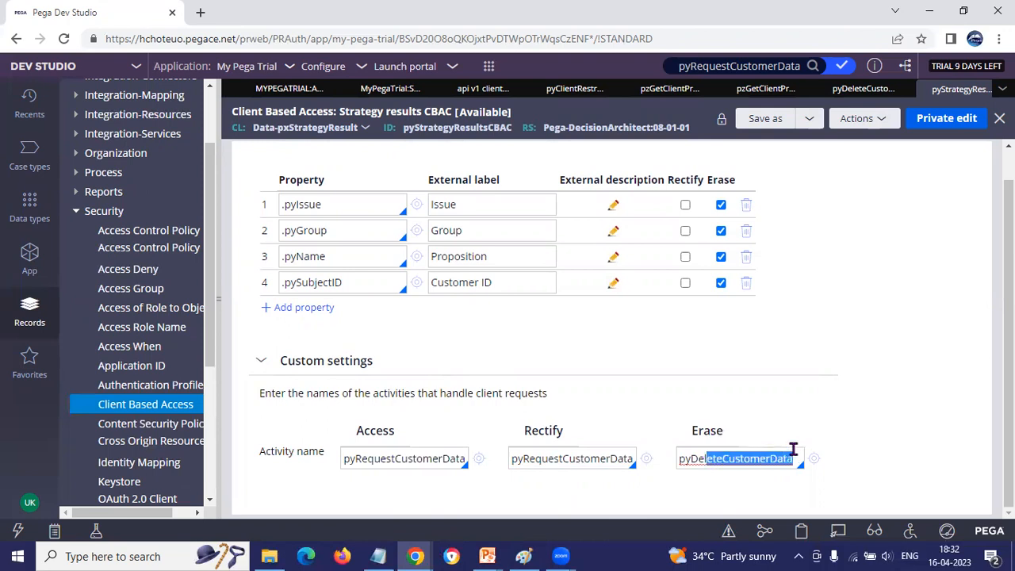
scroll(768, 444, up, 1)
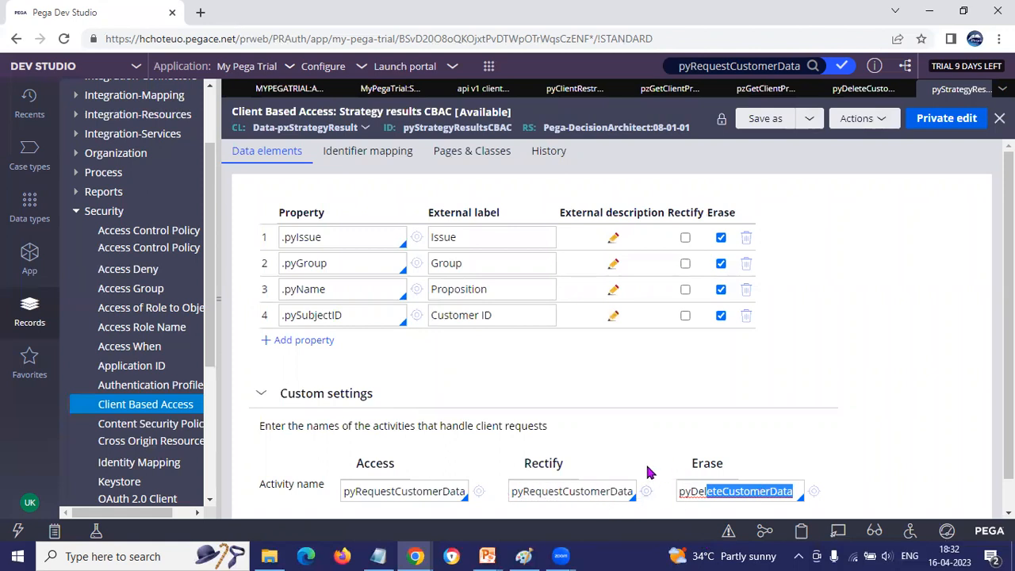
Examine the client identifier mapping of pyStrategyResultsCBAC and compare it with the record's data elements.
click(361, 152)
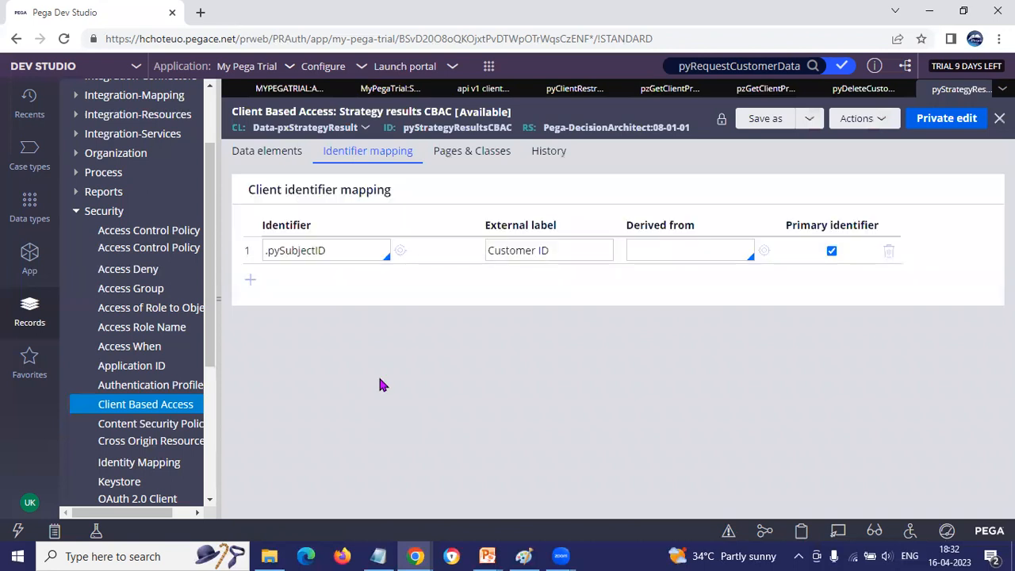
click(267, 157)
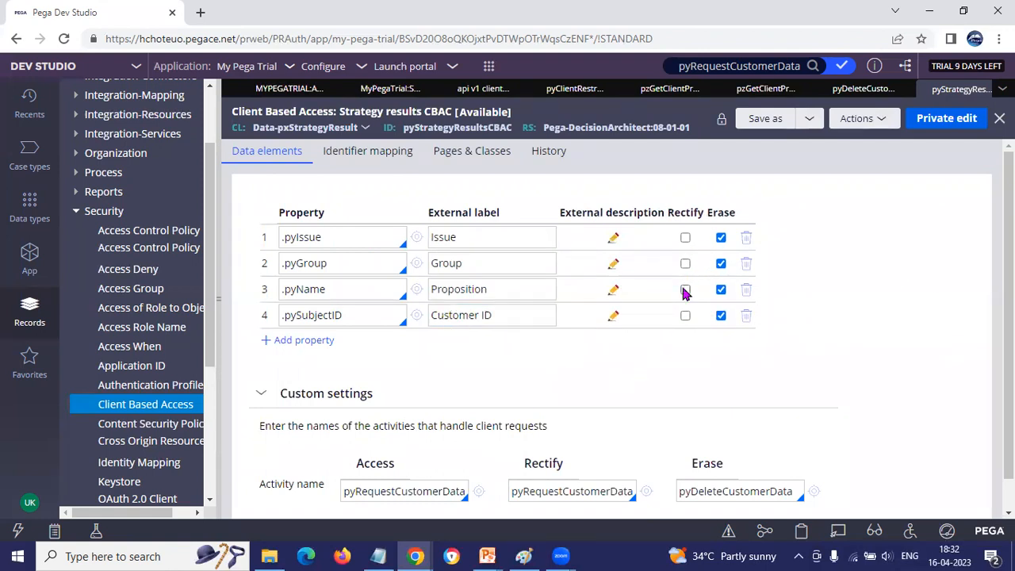
click(369, 157)
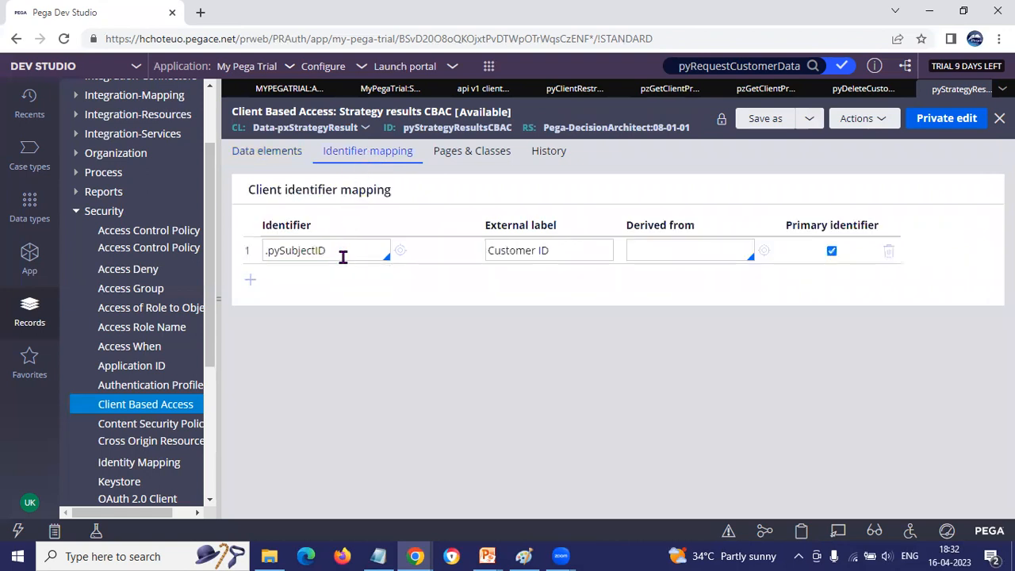
click(342, 249)
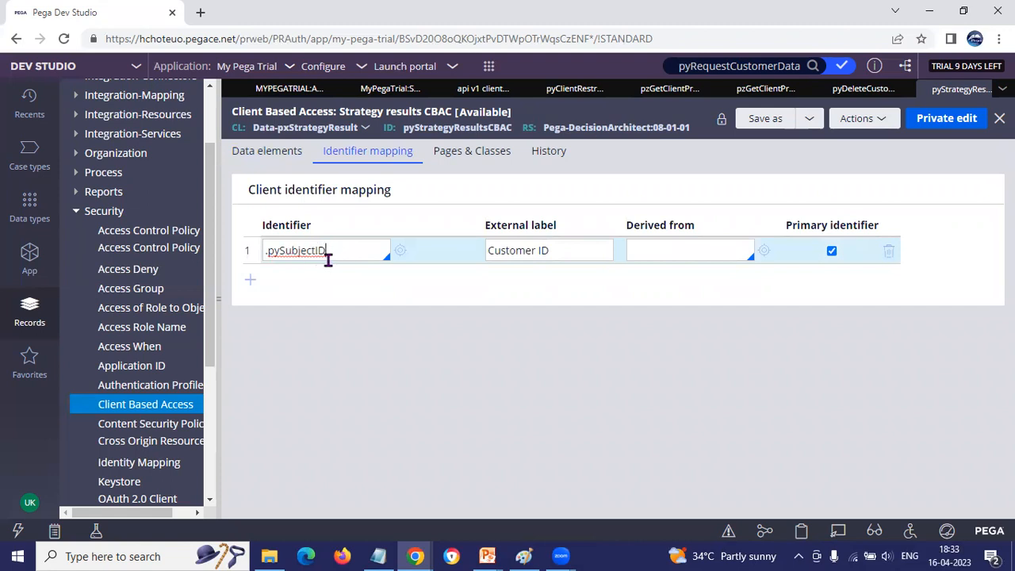
click(545, 251)
click(284, 155)
scroll(624, 474, down, 1)
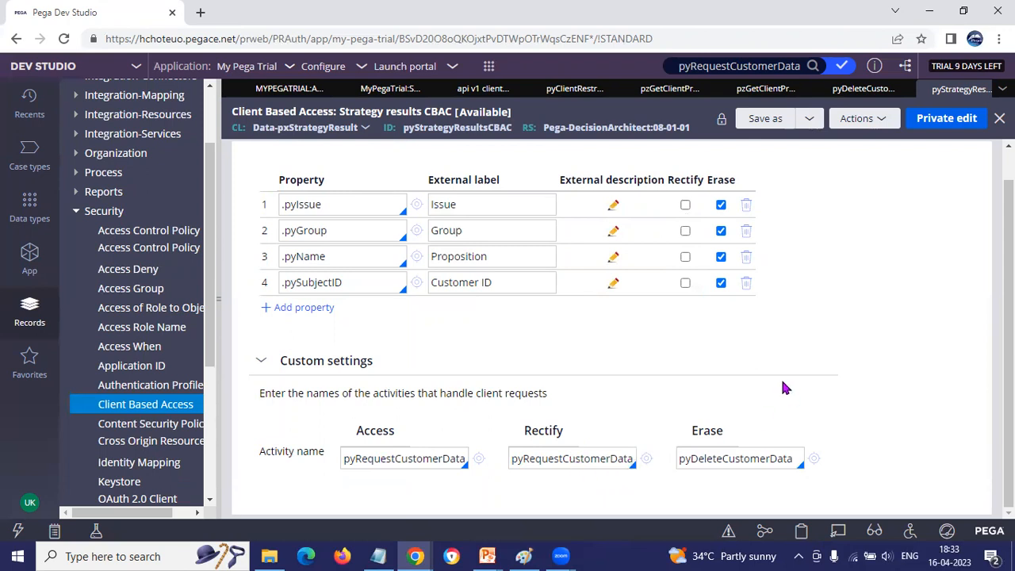
scroll(777, 392, up, 1)
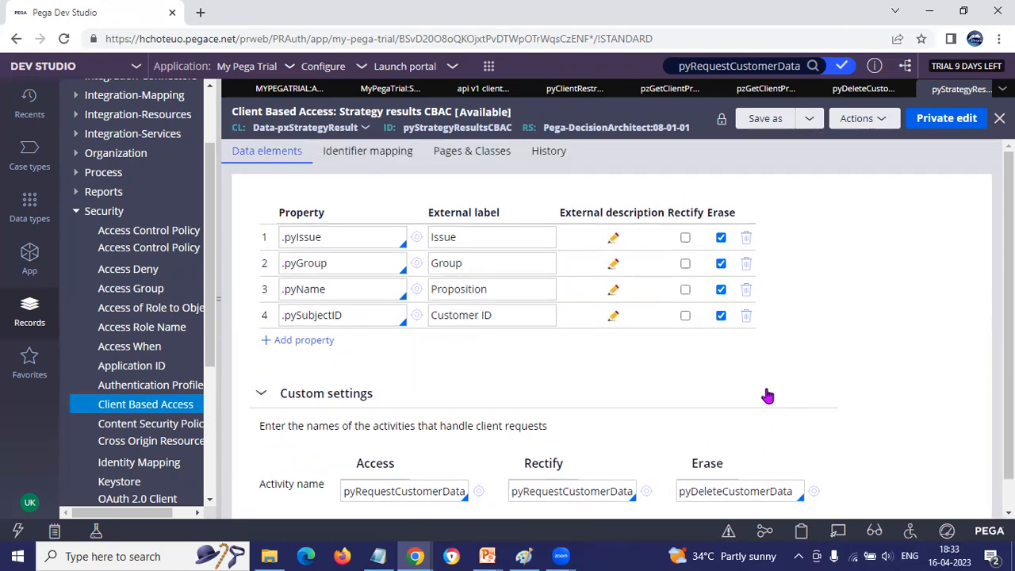
click(361, 161)
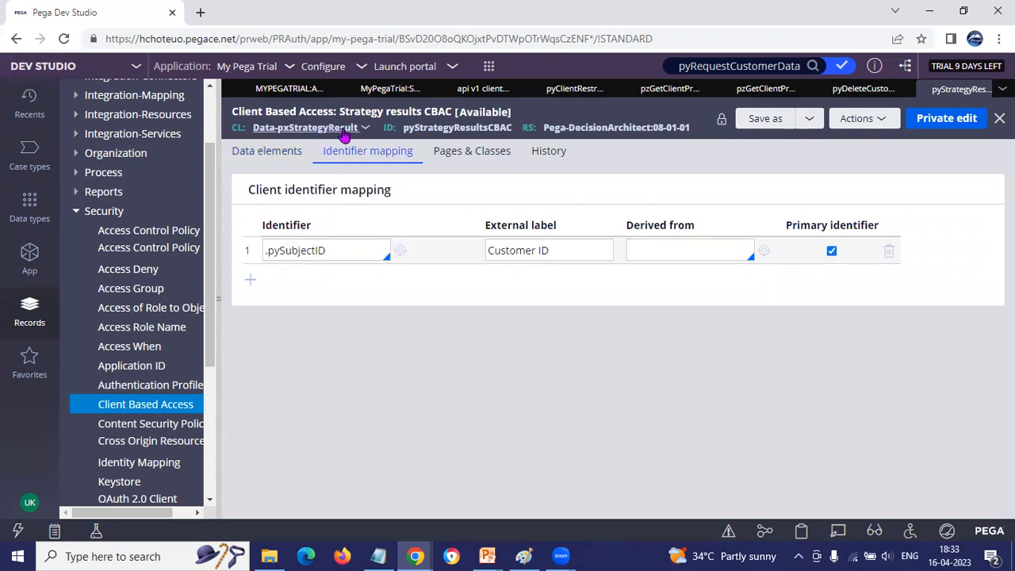
Open the Access activity pyRequestCustomerData from the record's custom settings and review its pages, classes and parameters.
click(270, 156)
click(421, 491)
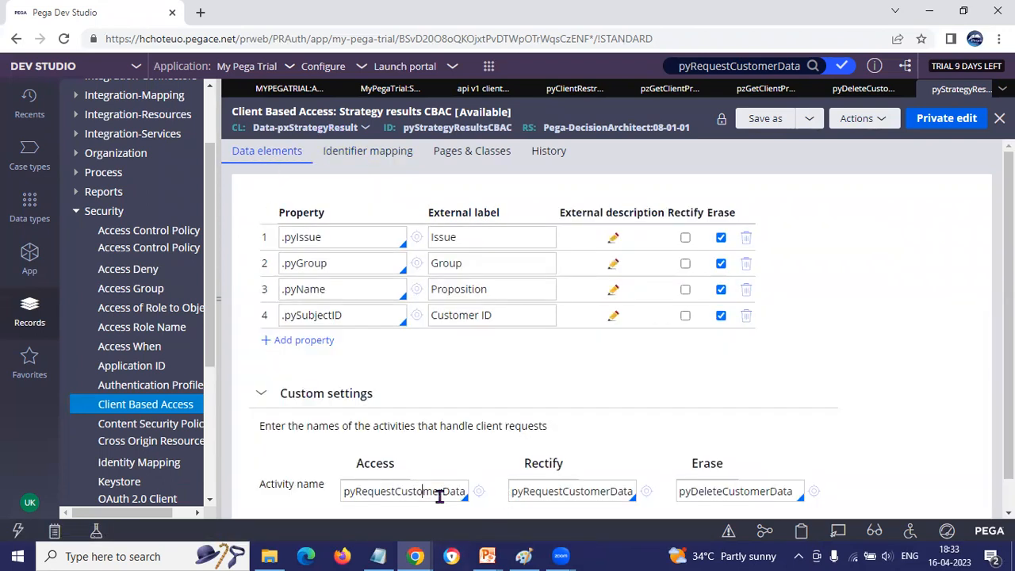
click(479, 492)
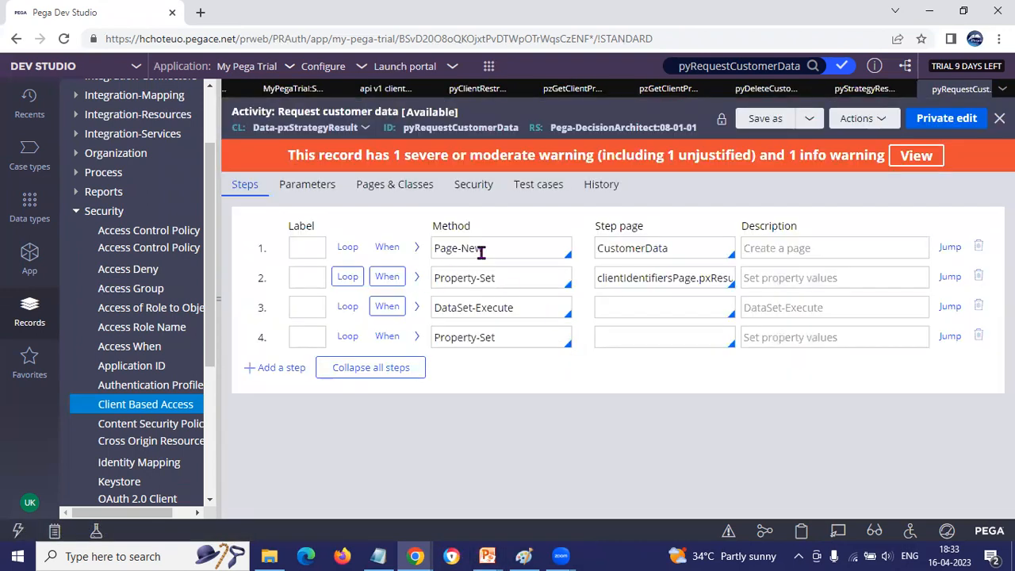
click(401, 187)
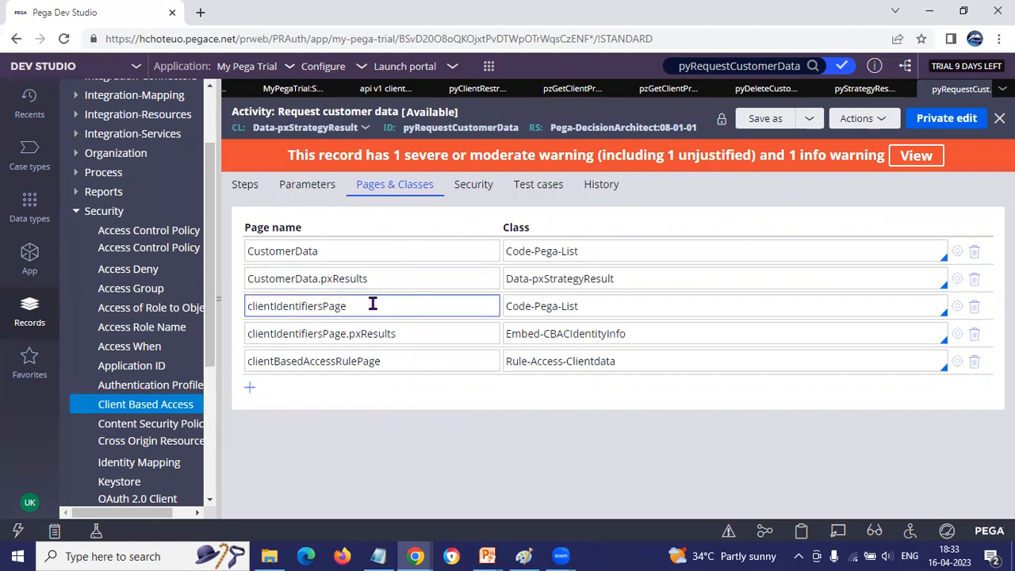
click(317, 192)
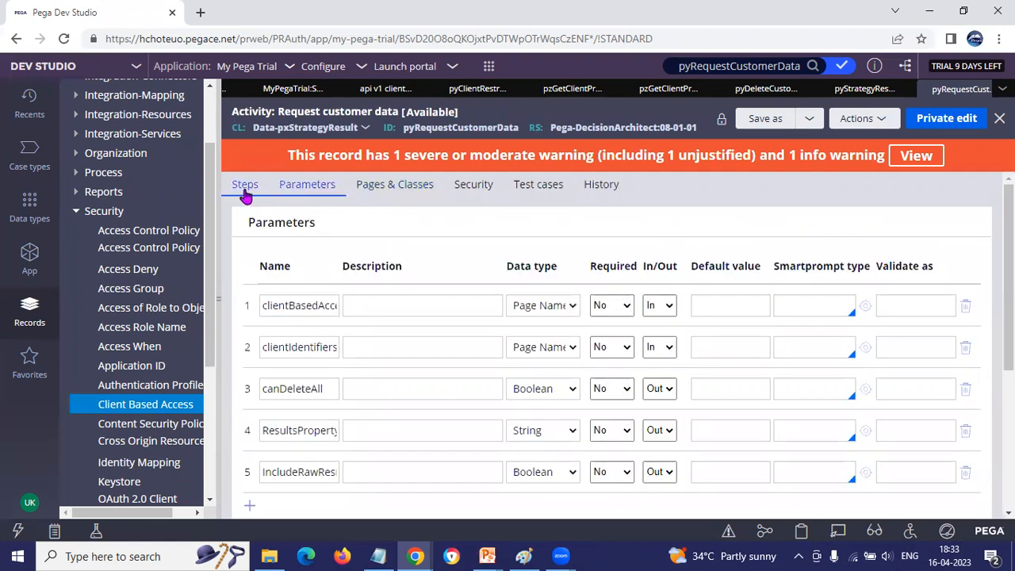
Expand the activity's Property-Set and DataSet-Execute steps and examine their method parameters, including the data set's available operations.
click(245, 187)
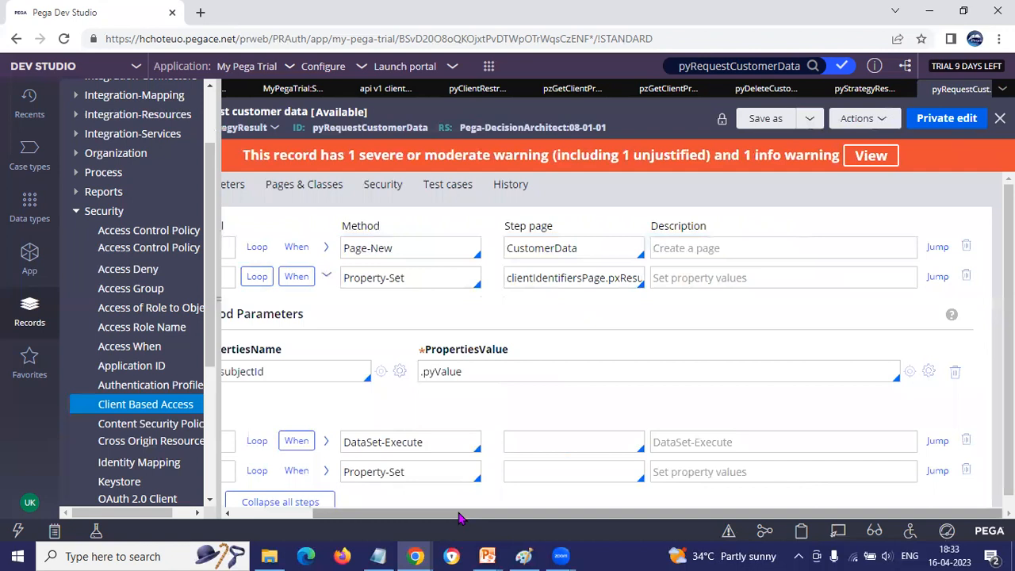
drag(465, 513, 373, 512)
click(417, 442)
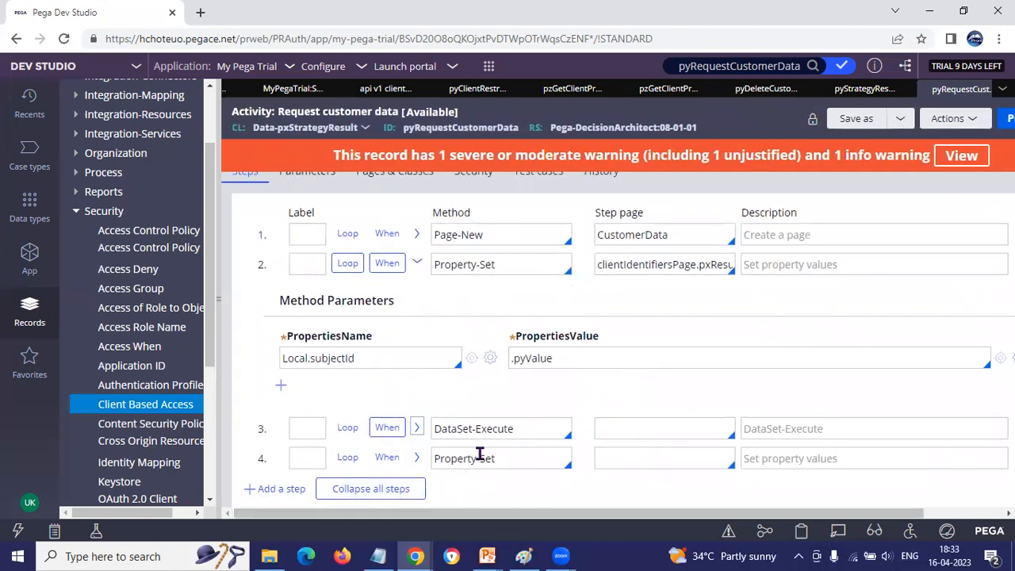
click(417, 429)
scroll(476, 499, down, 2)
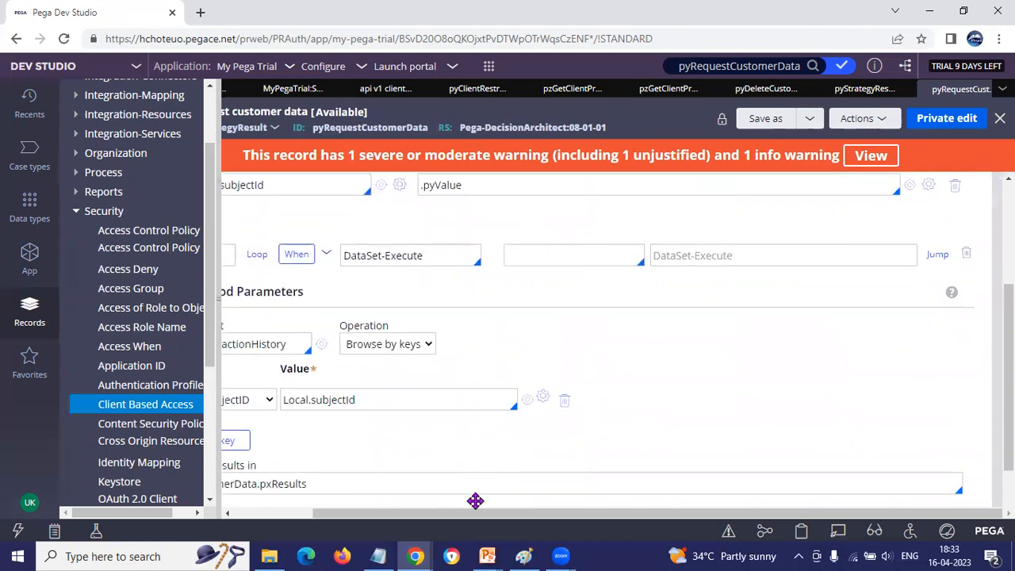
drag(464, 512, 376, 509)
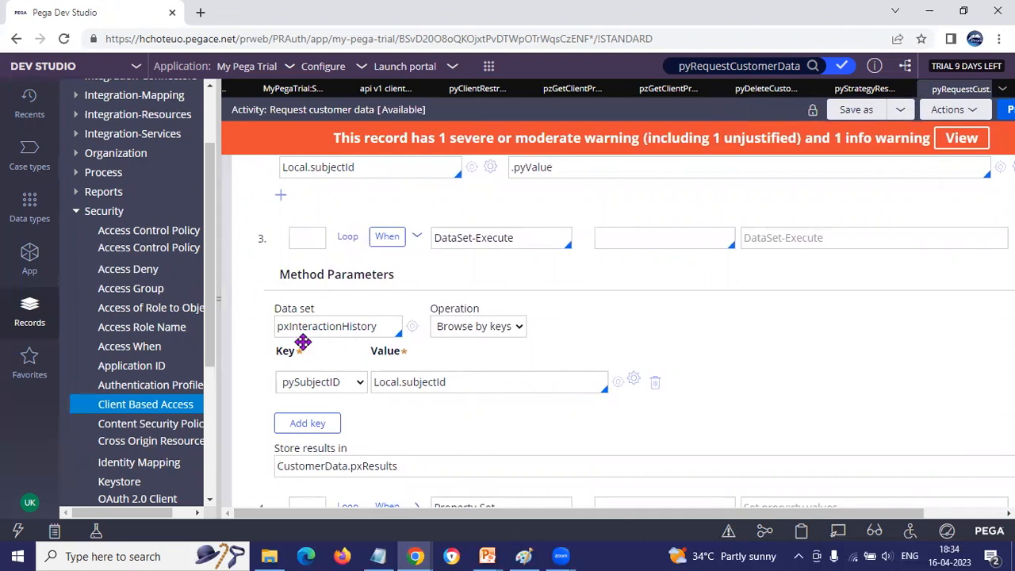
click(490, 339)
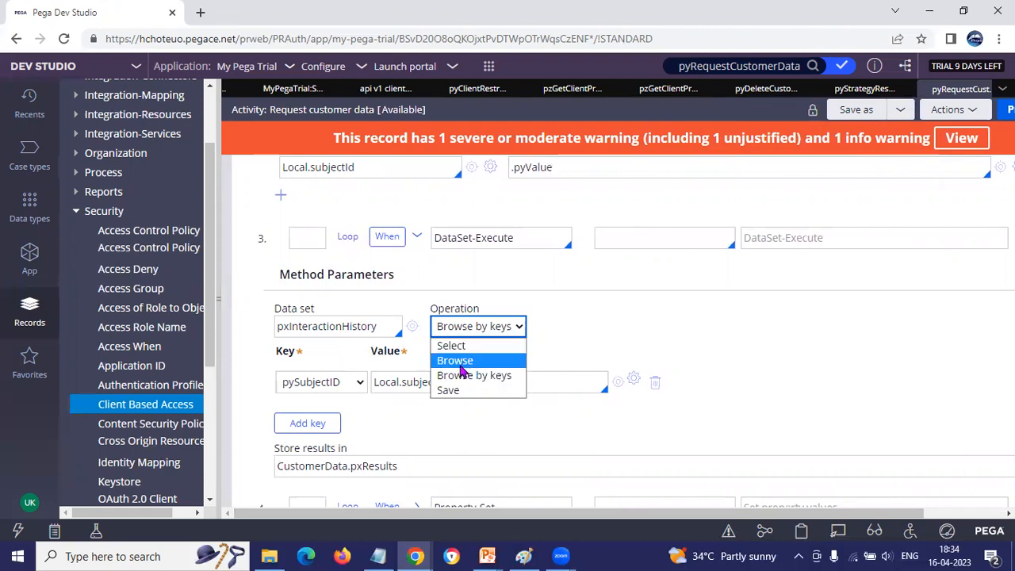
click(460, 425)
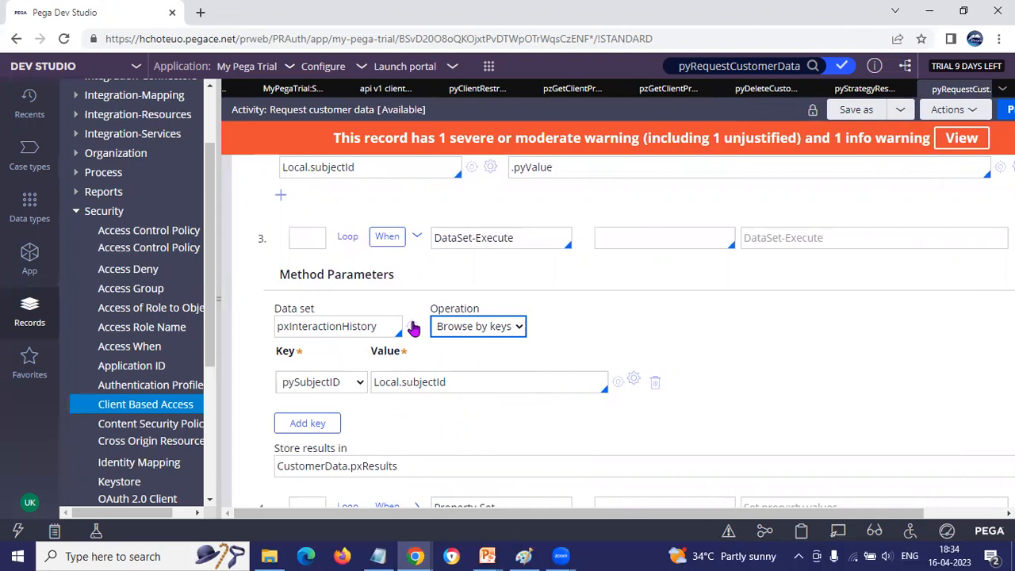
scroll(380, 349, up, 1)
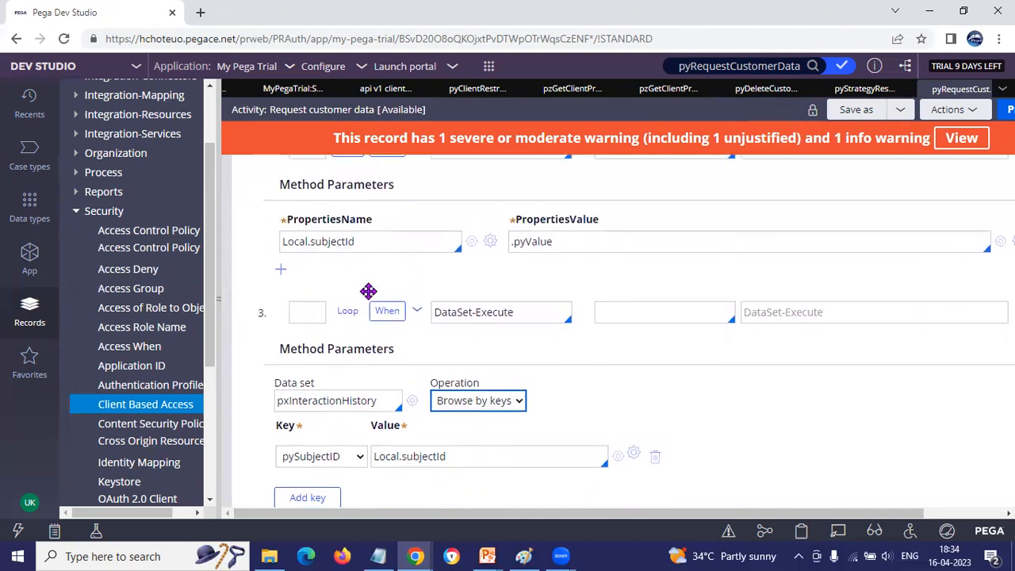
scroll(367, 290, up, 2)
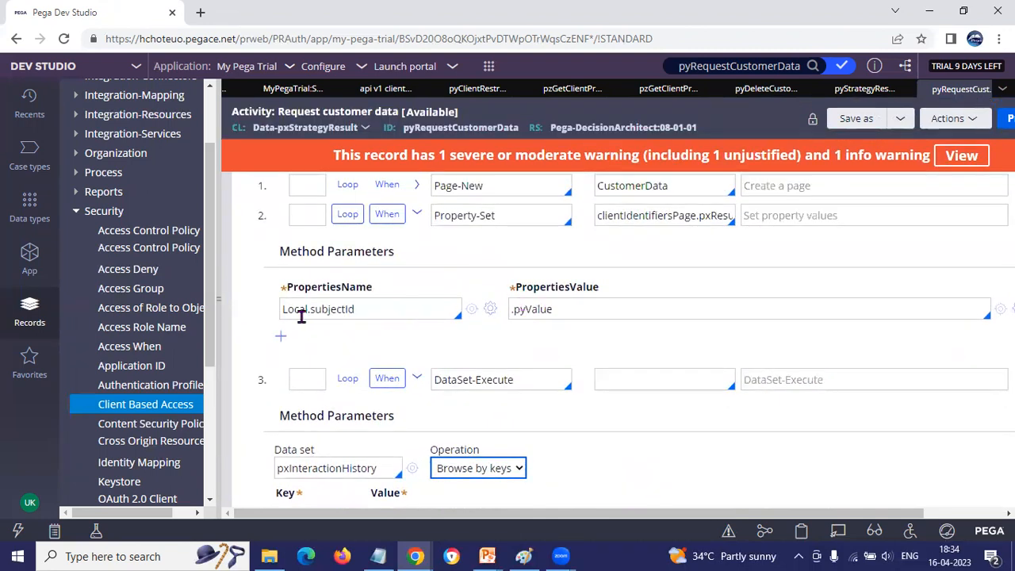
Examine the DataSet-Execute step's key and result page, and expand the final Property-Set step to review its method parameters.
scroll(465, 381, down, 2)
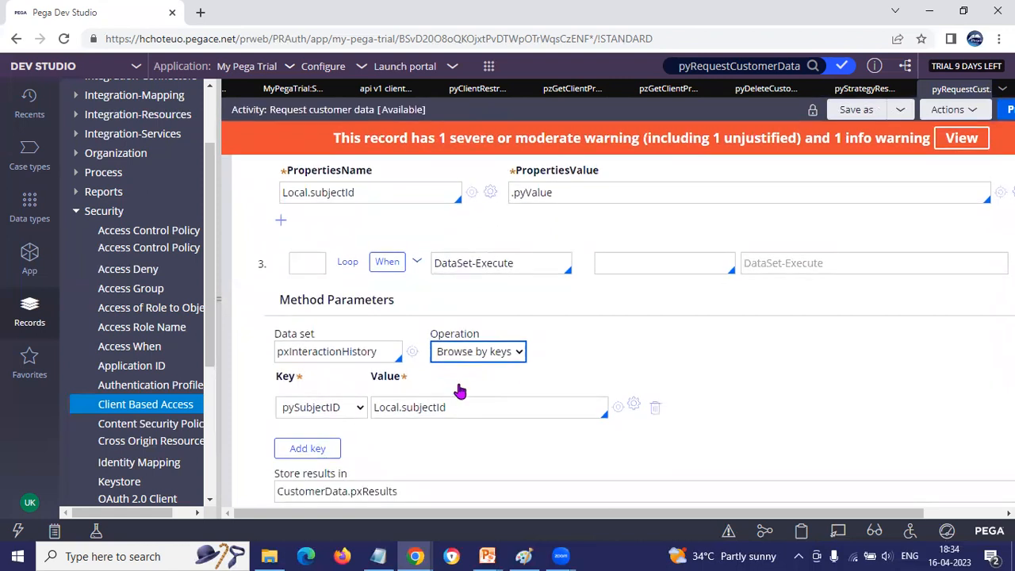
scroll(452, 400, down, 1)
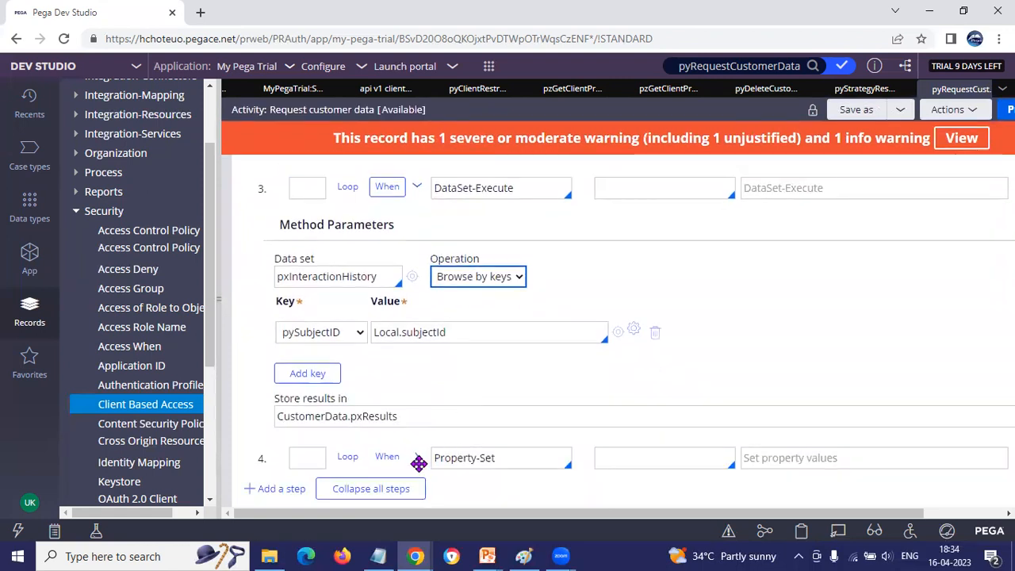
click(420, 461)
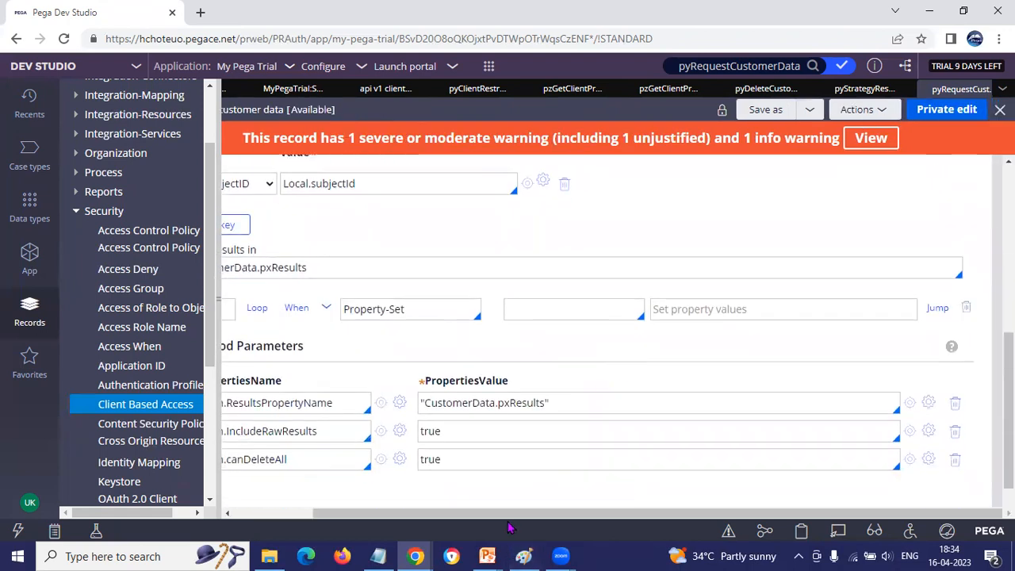
drag(507, 516, 413, 519)
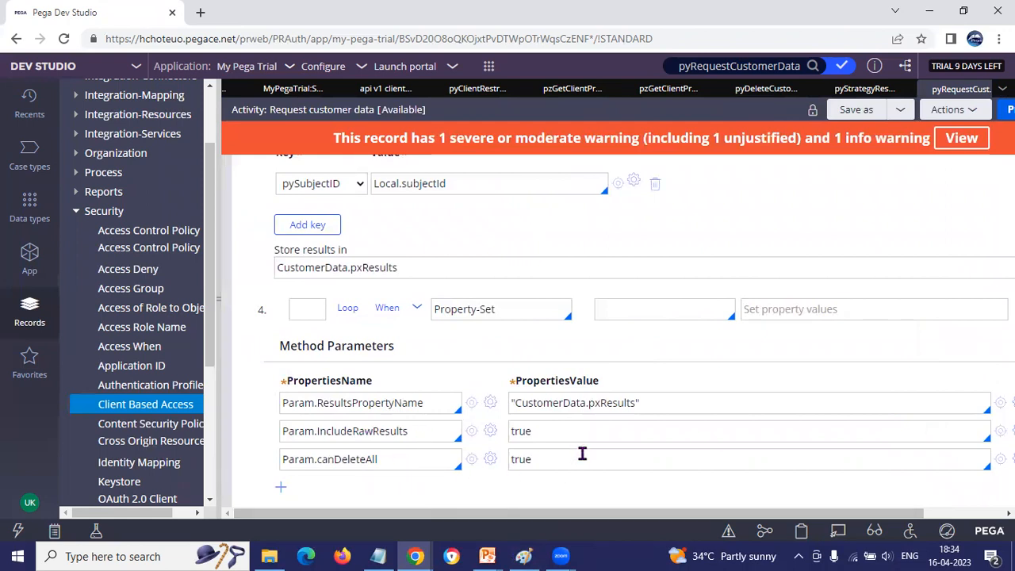
scroll(582, 453, up, 10)
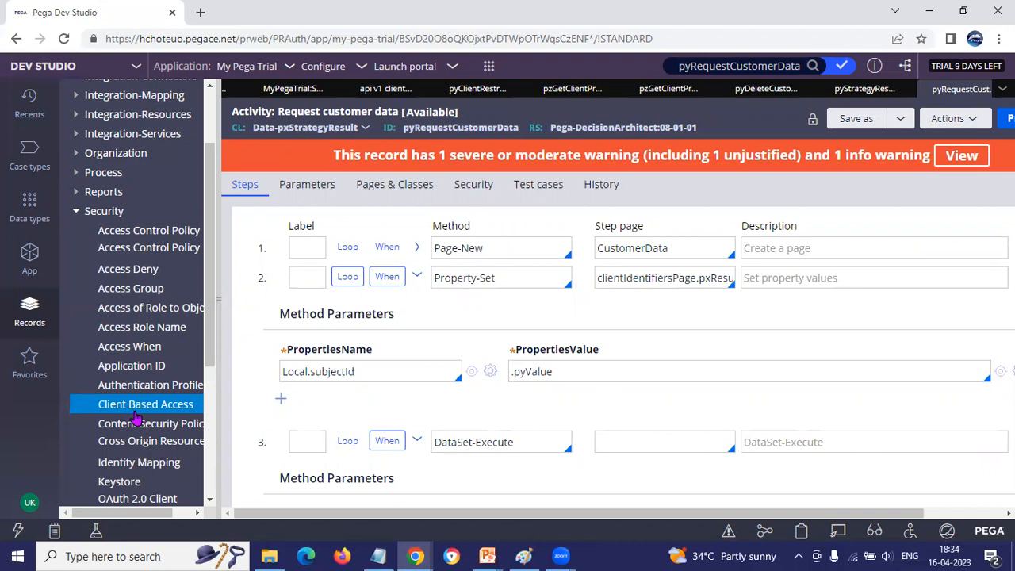
Switch to the PowerPoint slide show and reveal the CBAC Create slide's points on class, ruleset and the required developer privilege.
key(alt+Tab)
click(252, 409)
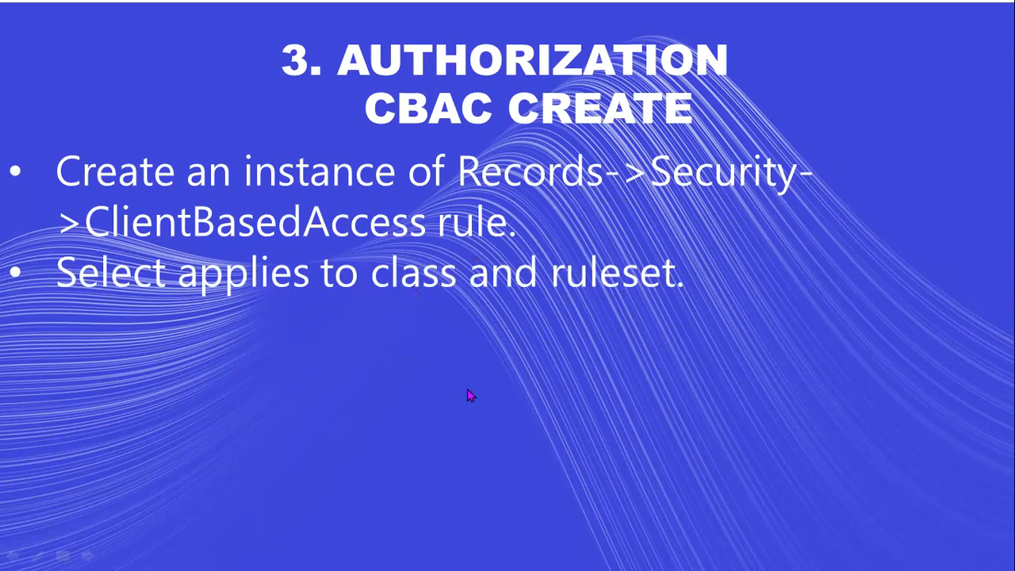
click(381, 409)
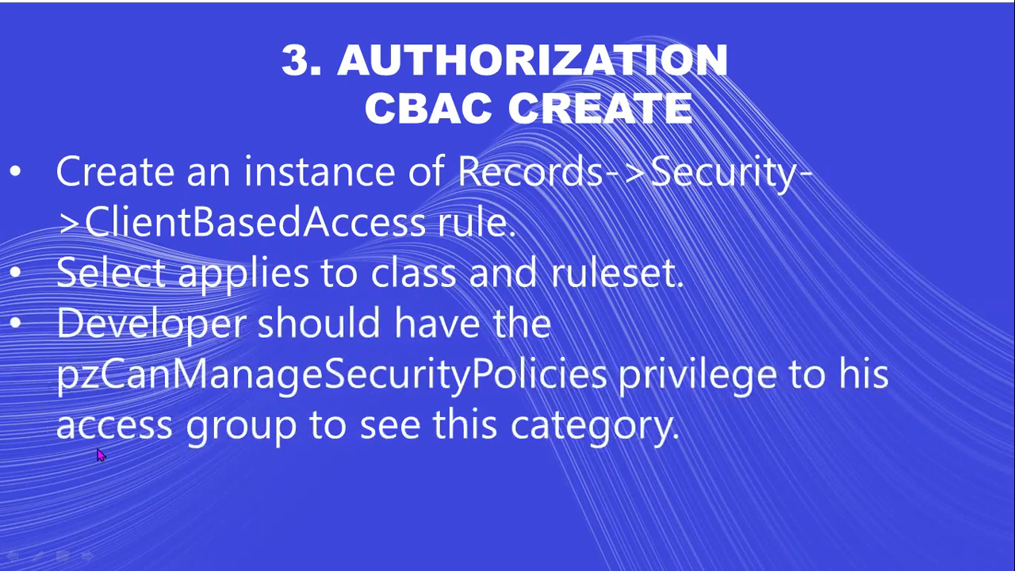
key(alt+Tab)
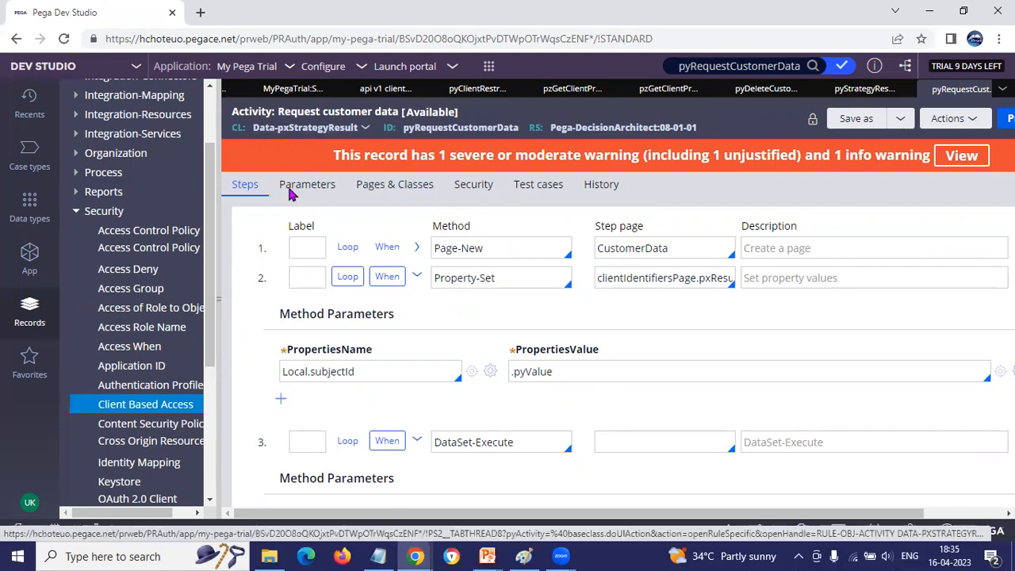
key(alt+Tab)
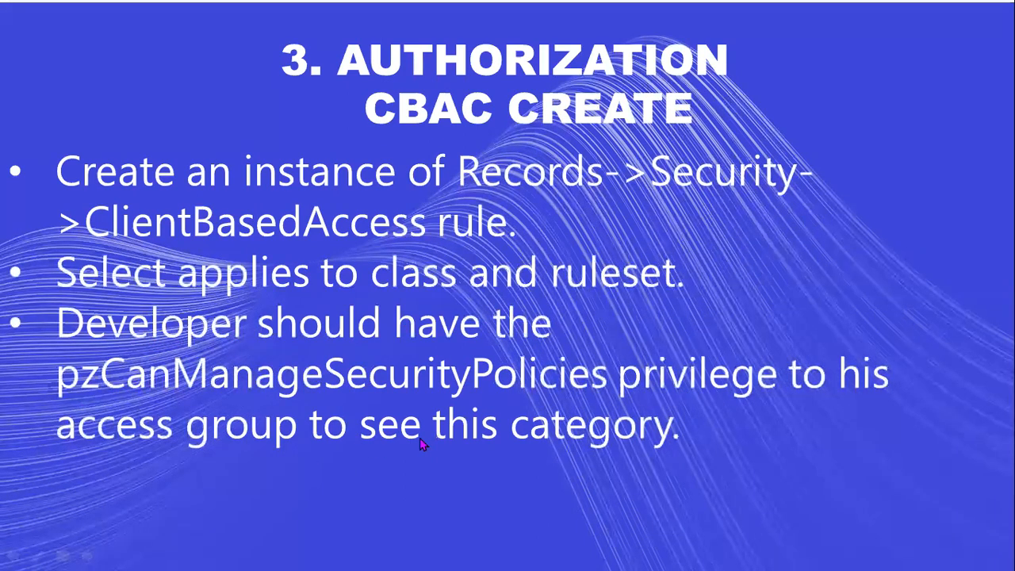
Return to Dev Studio, review the Authors access group's available roles, and inspect the MyPegaTrial:SecurityAdministrator role's access classes and privileges.
key(alt+Tab)
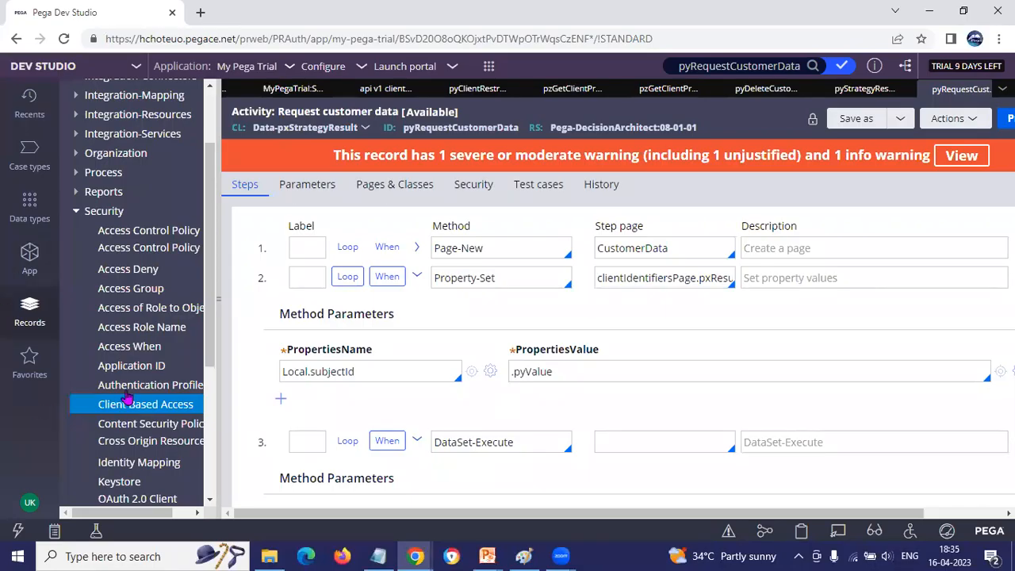
scroll(150, 385, down, 2)
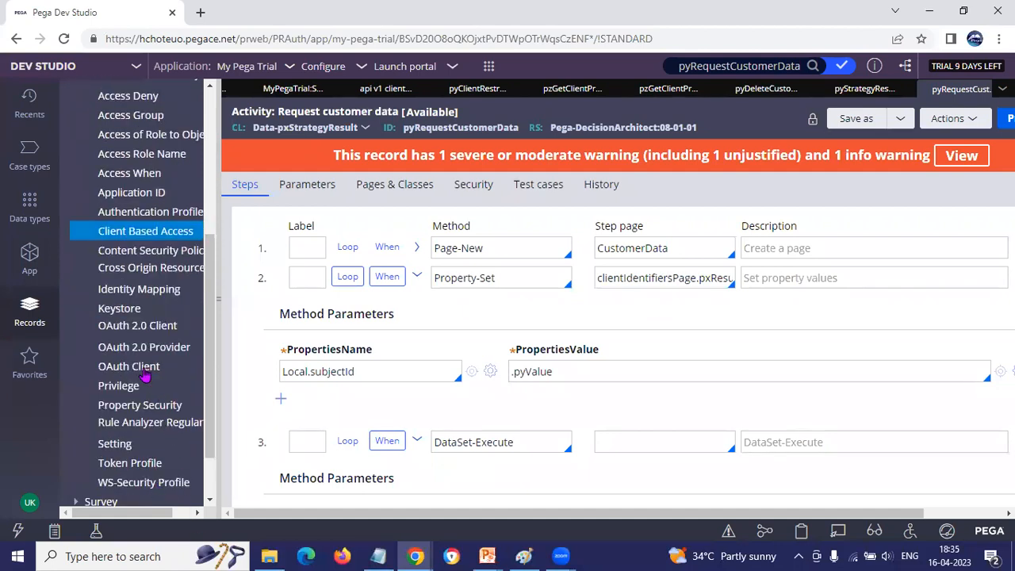
scroll(141, 380, up, 2)
click(292, 89)
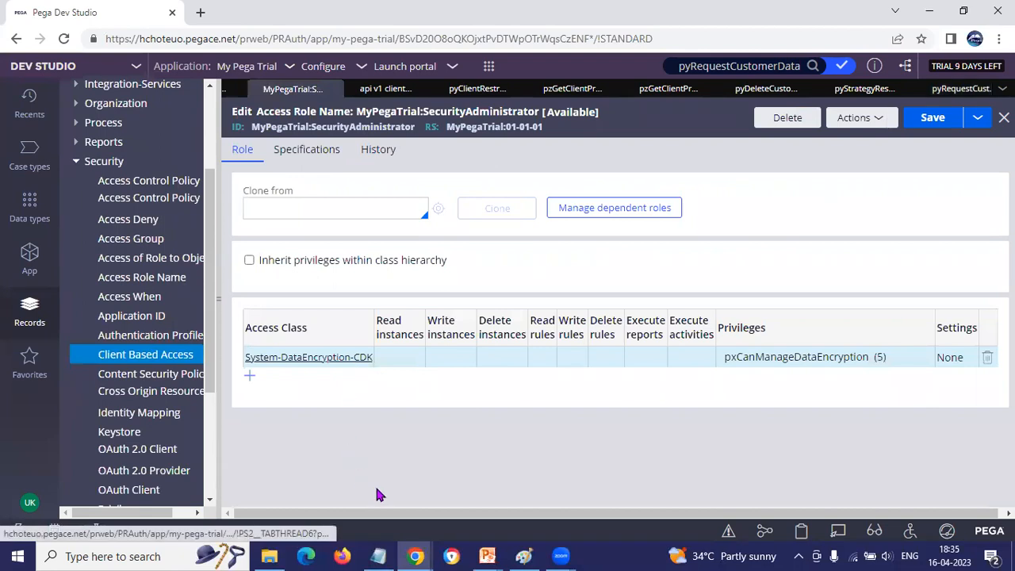
click(224, 91)
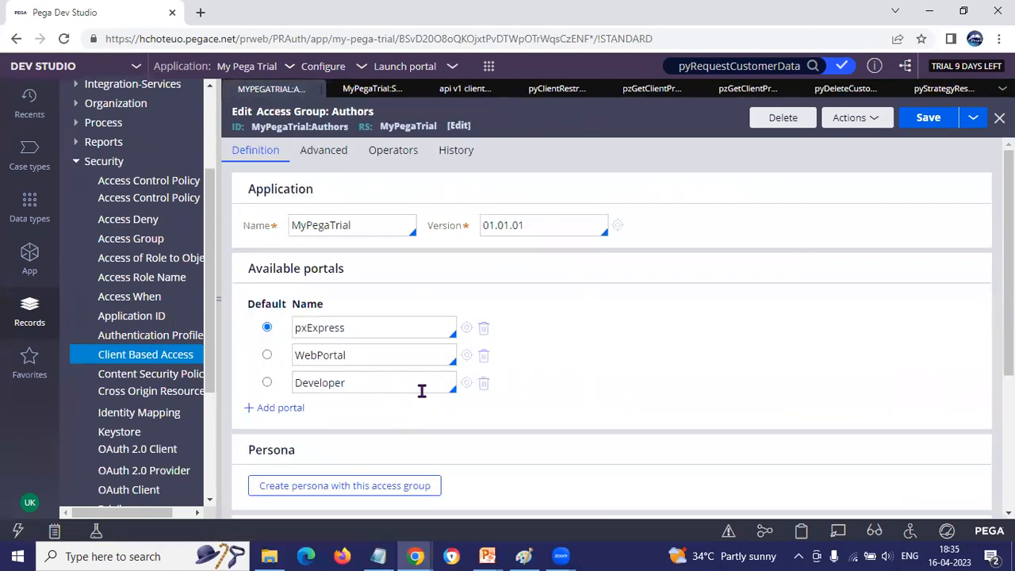
scroll(476, 351, down, 3)
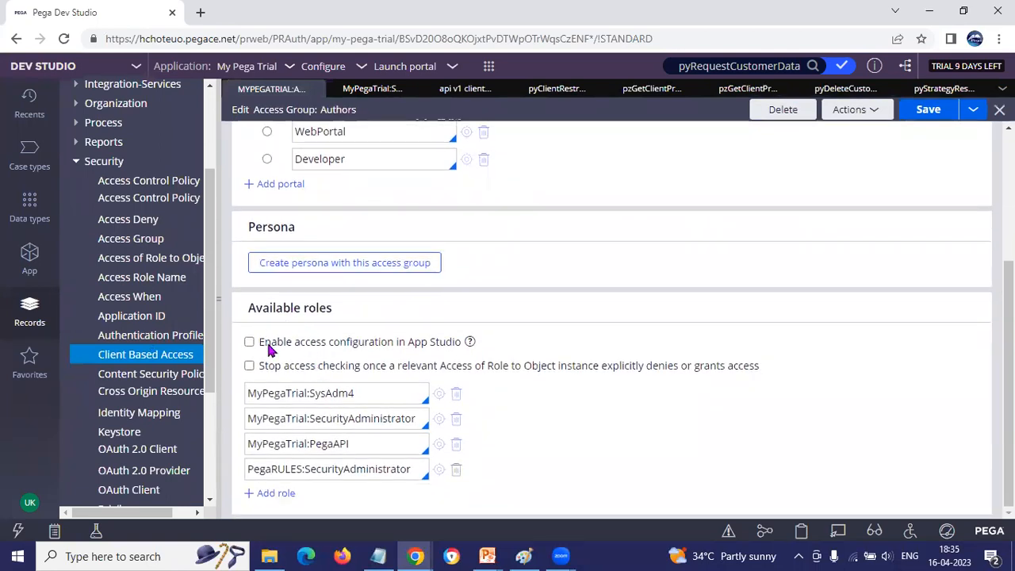
click(440, 420)
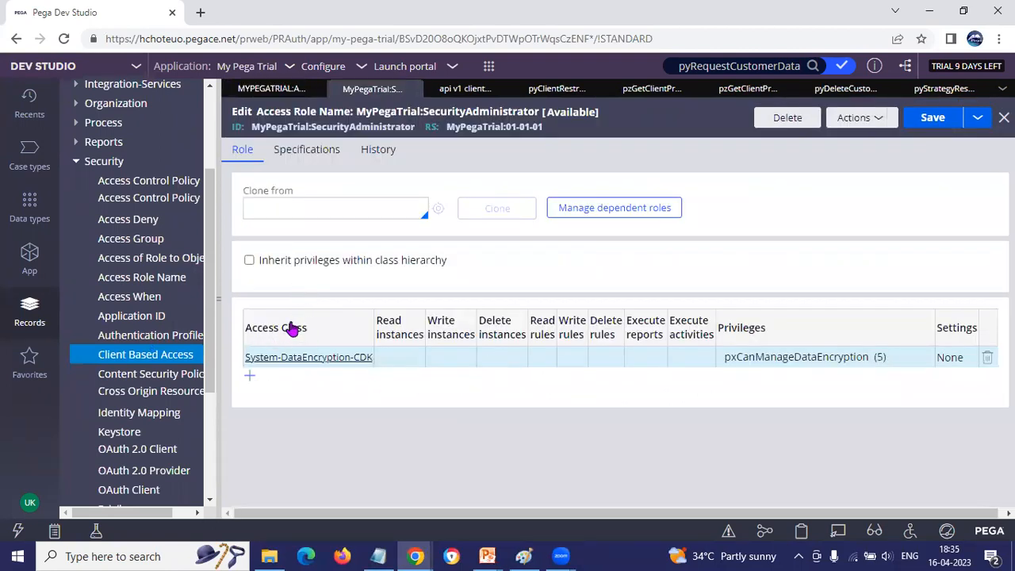
drag(268, 260, 393, 261)
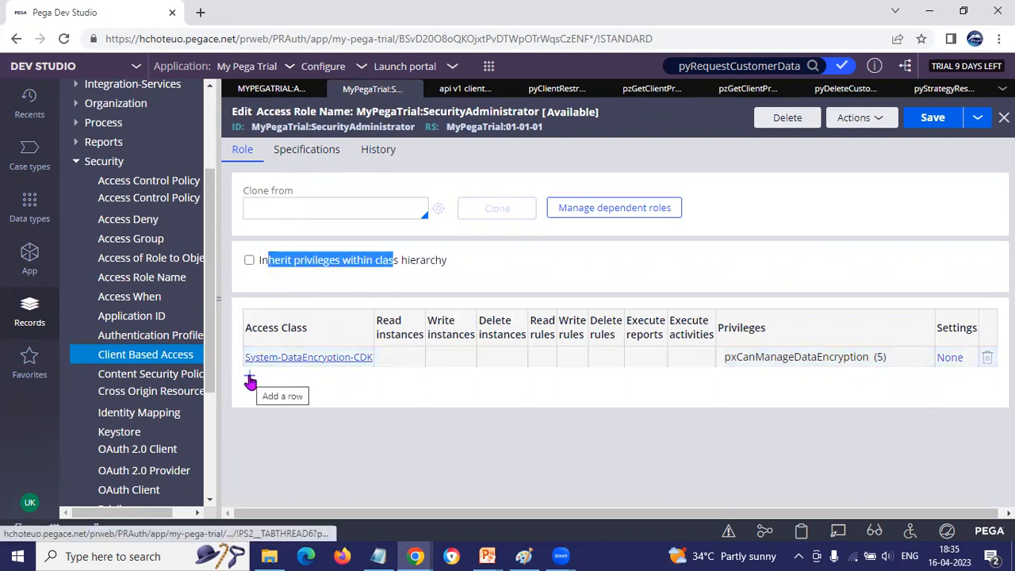
click(768, 371)
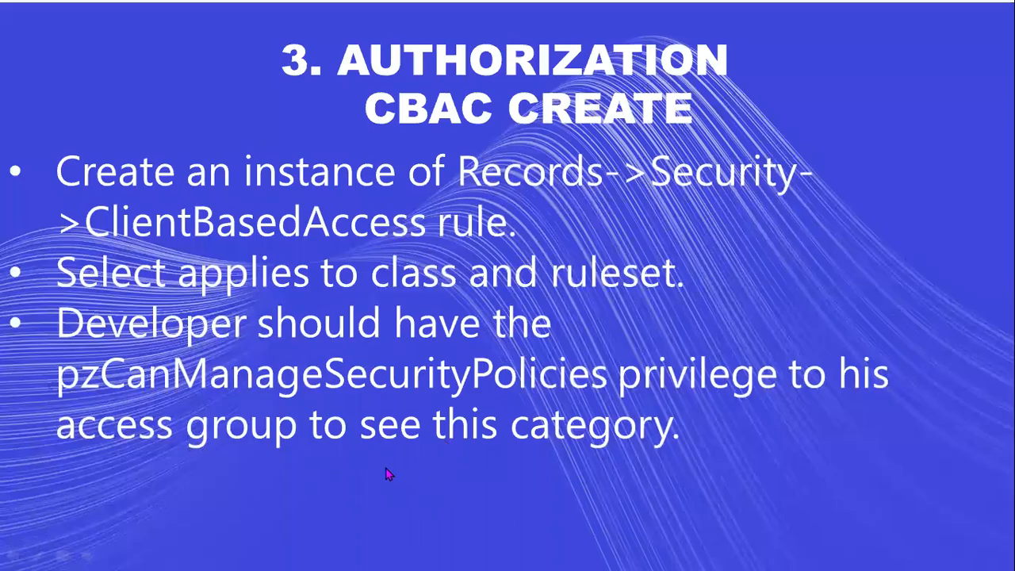
Advance the slide show to the BAC (Pega 8.5) slide and reveal its points on the three when rules.
click(383, 467)
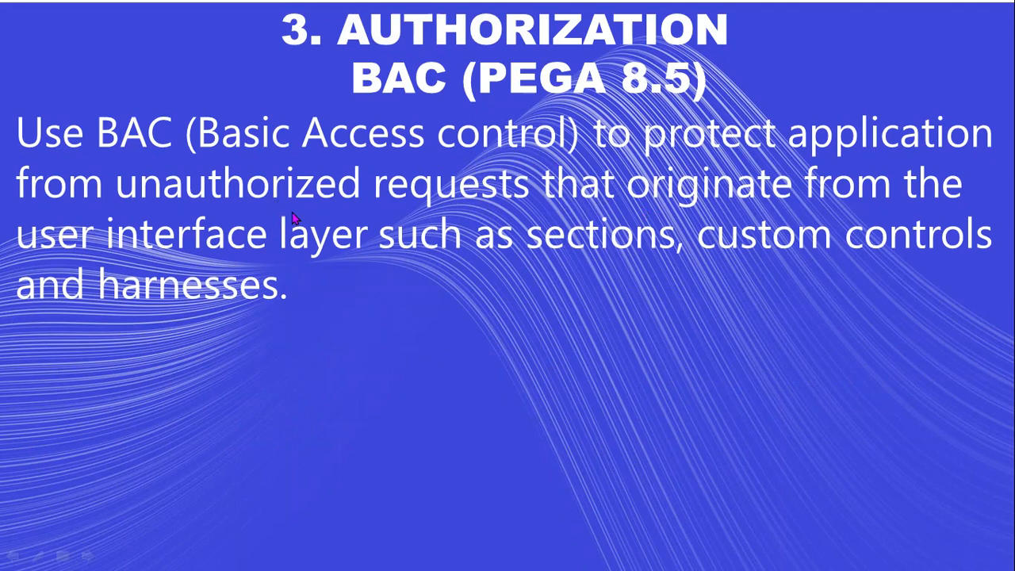
click(500, 436)
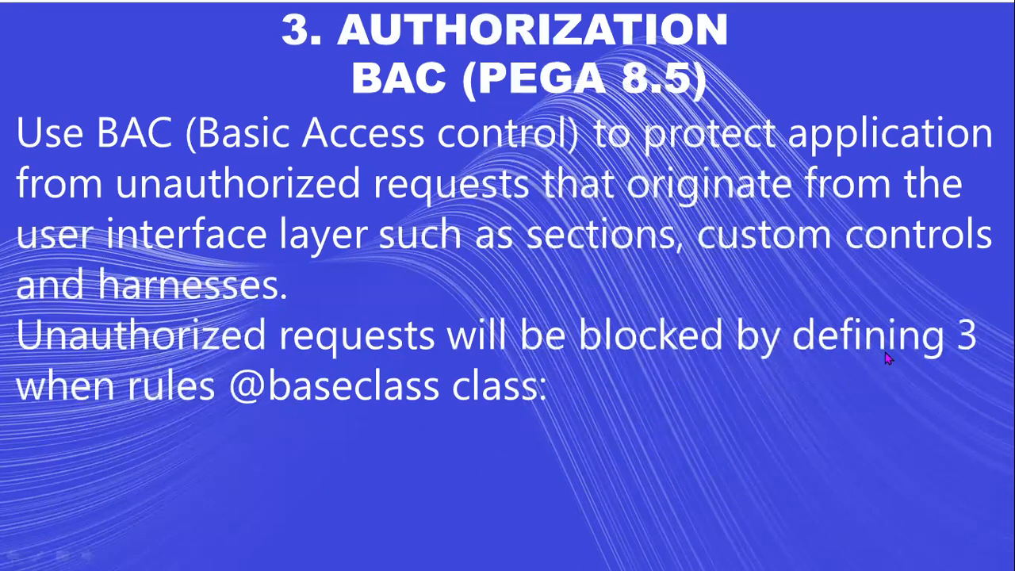
click(418, 433)
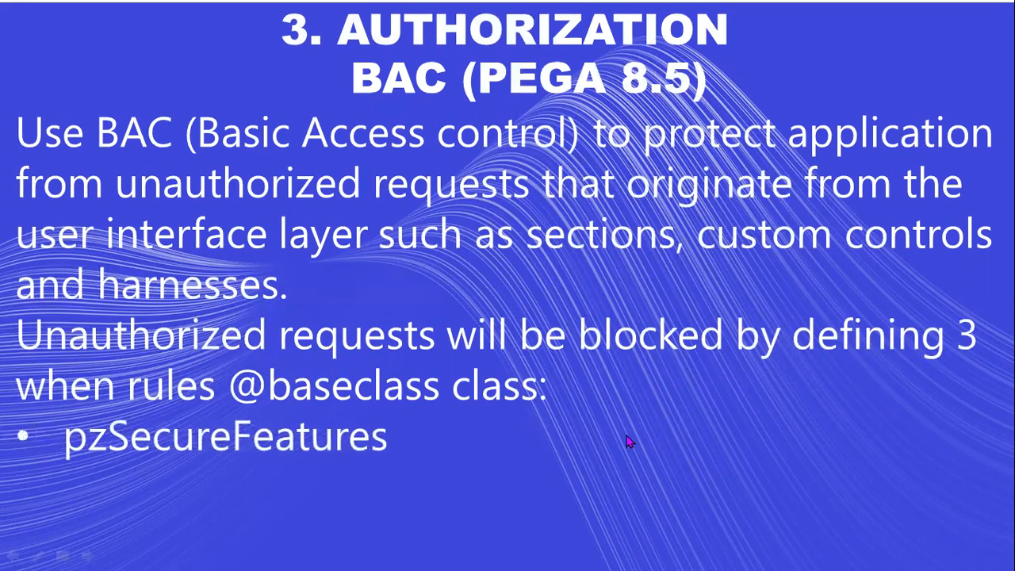
click(569, 431)
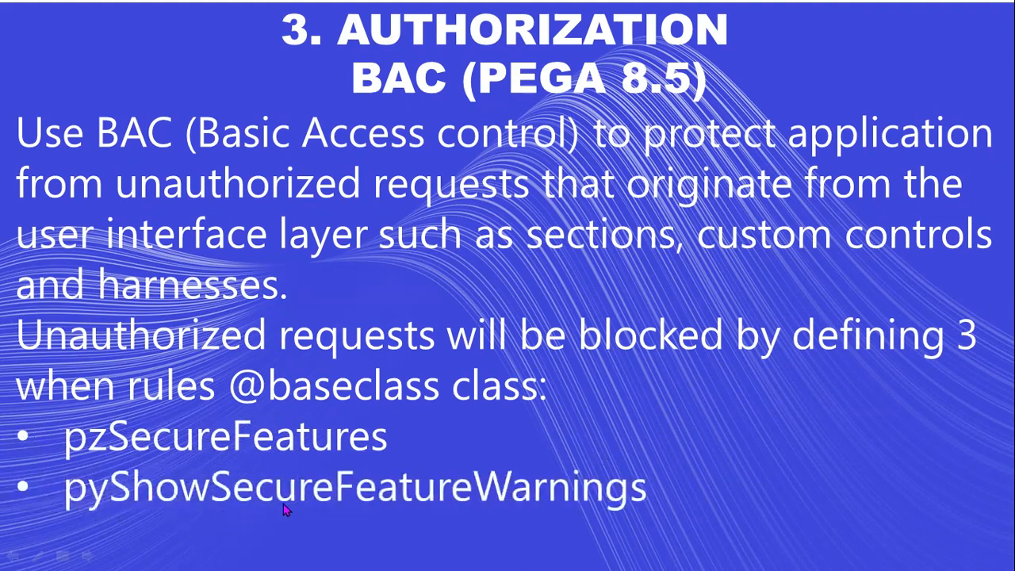
click(908, 440)
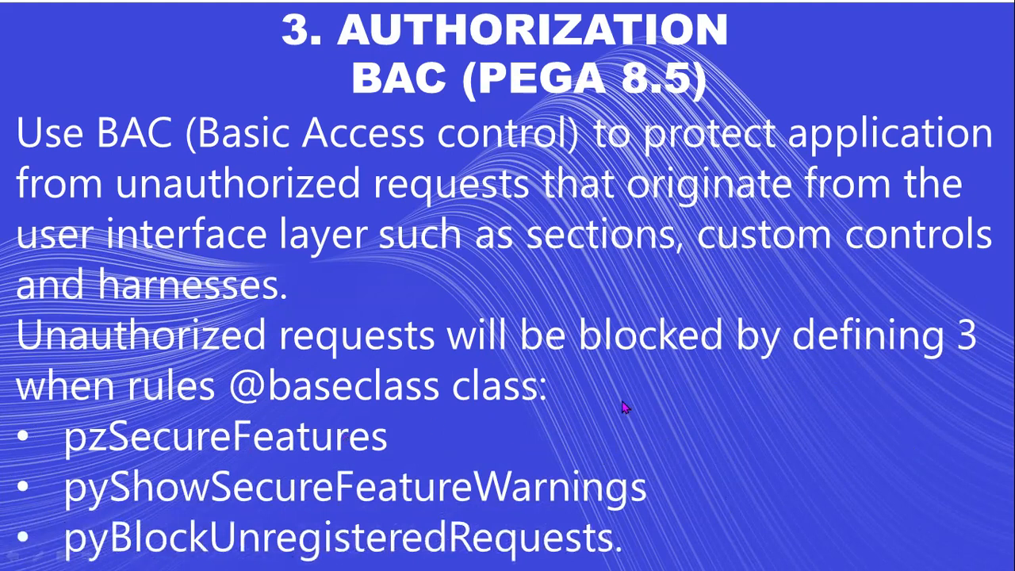
Switch back to Dev Studio and review the marketing campaign function and first channel's settings in the pyClientRestrictedFunctions data transform.
key(alt+Tab)
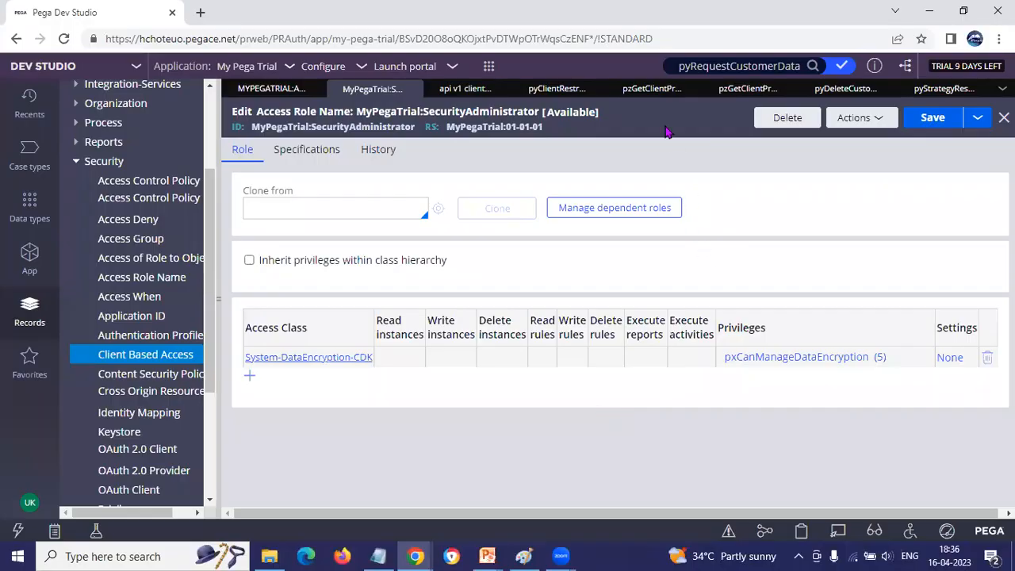
click(557, 89)
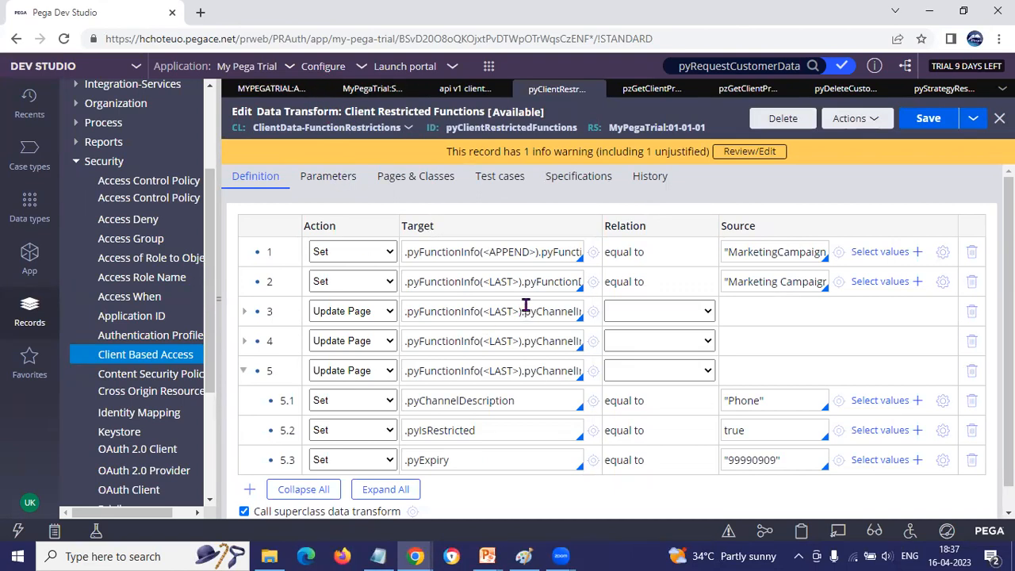
click(764, 251)
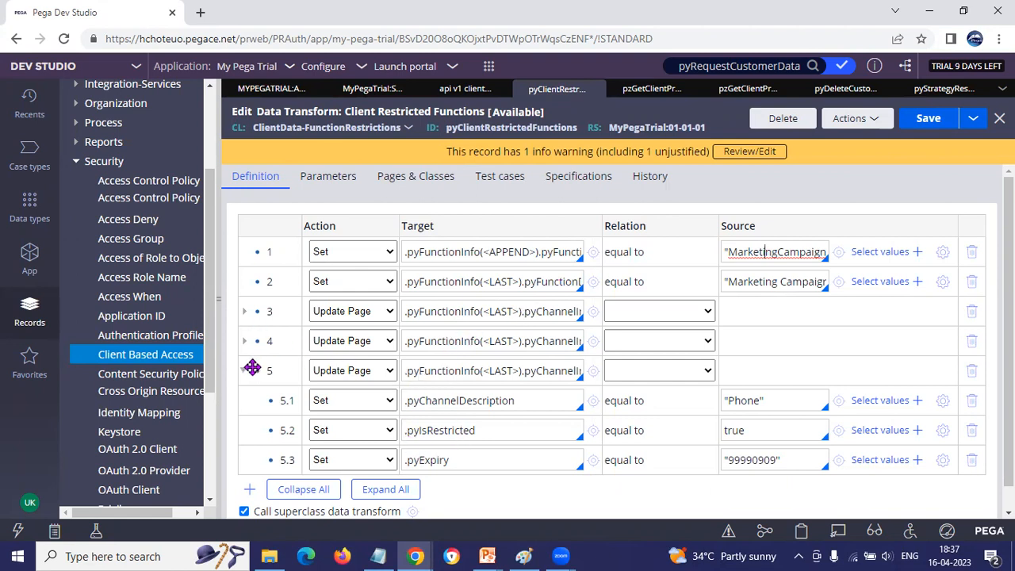
click(245, 372)
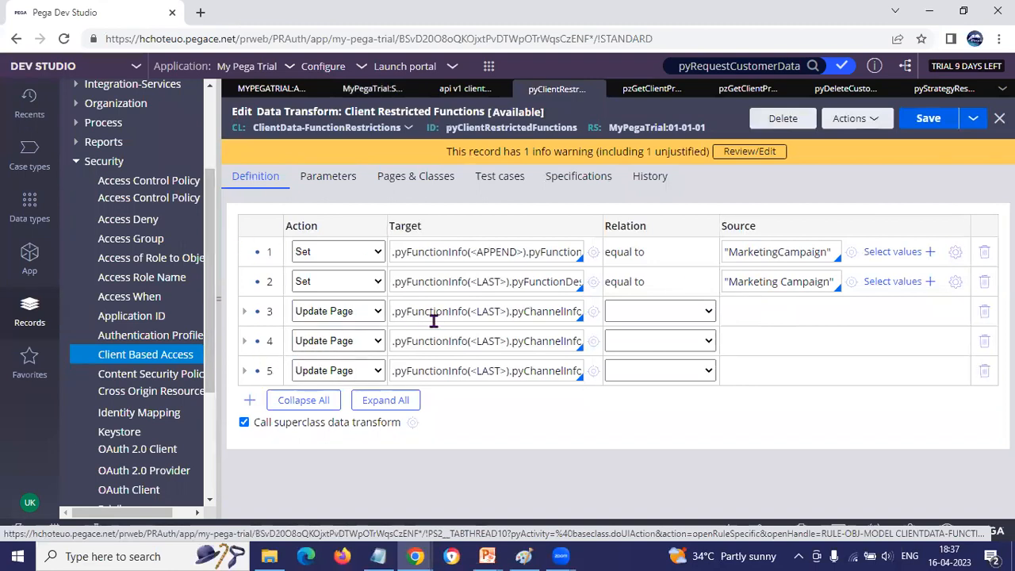
drag(532, 311, 607, 313)
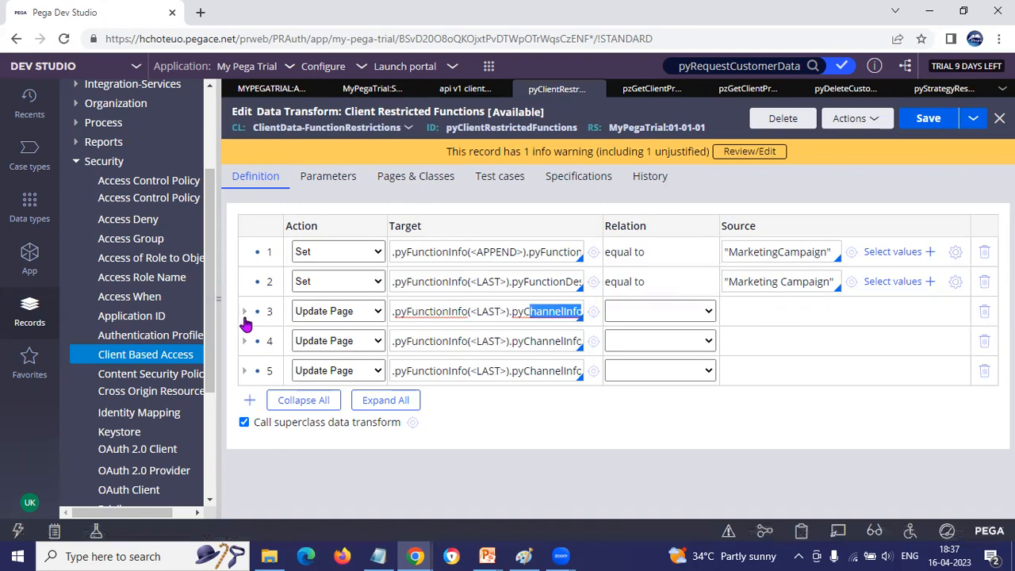
click(244, 312)
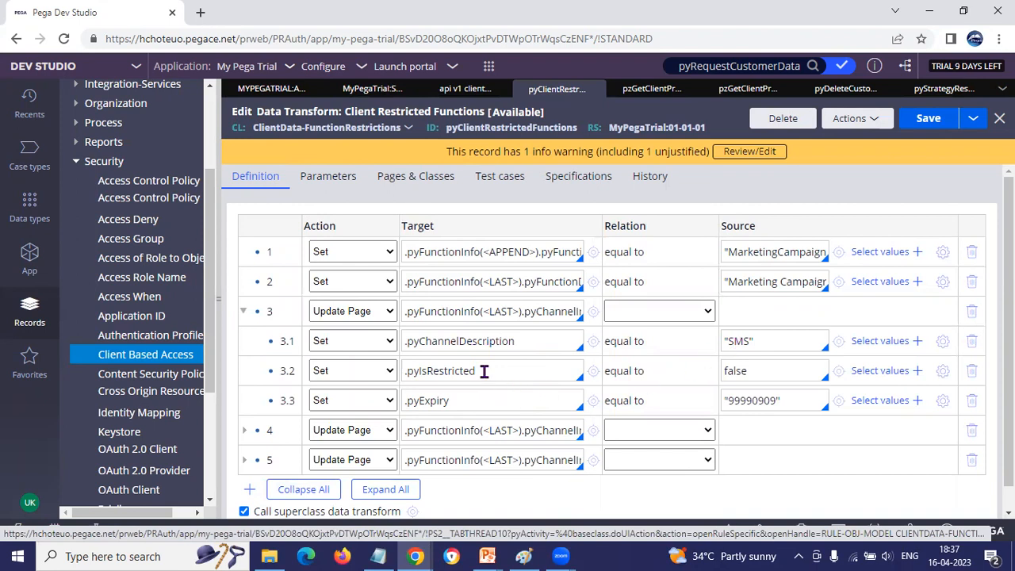
click(509, 375)
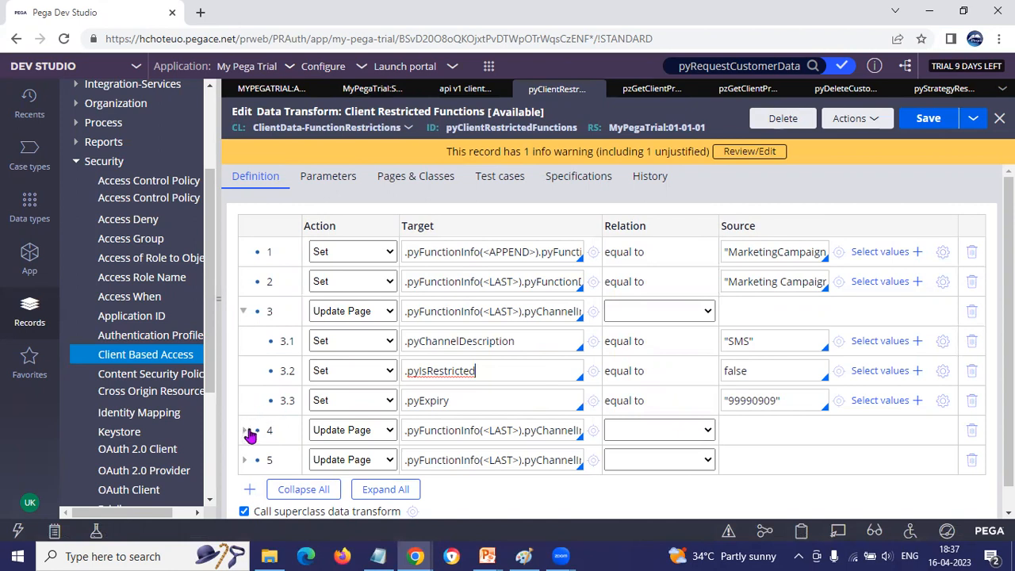
Expand the data transform's fourth and fifth Update Page actions and compare the channels' restriction and expiry settings.
click(244, 431)
scroll(611, 343, down, 2)
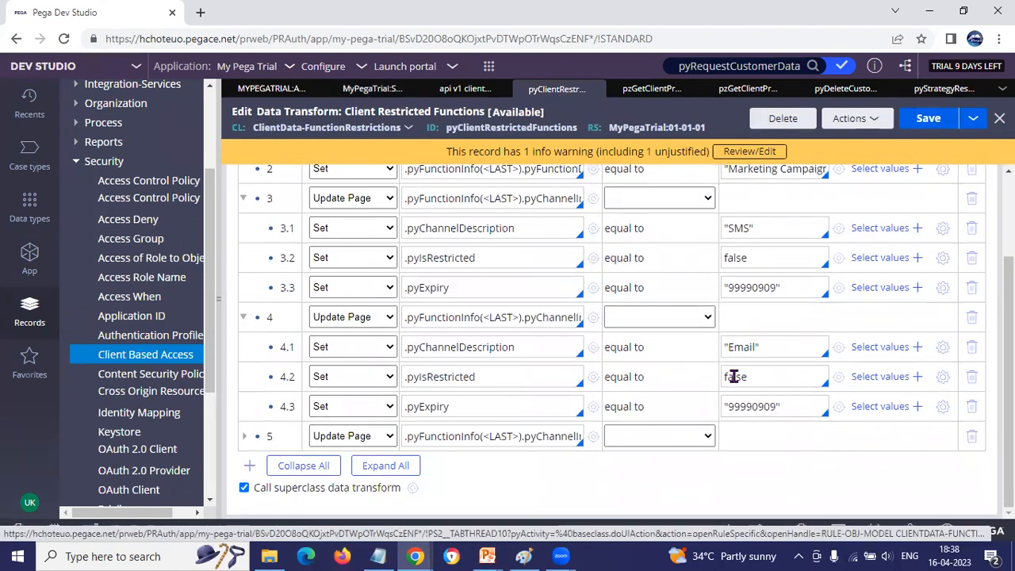
click(244, 440)
scroll(618, 399, down, 2)
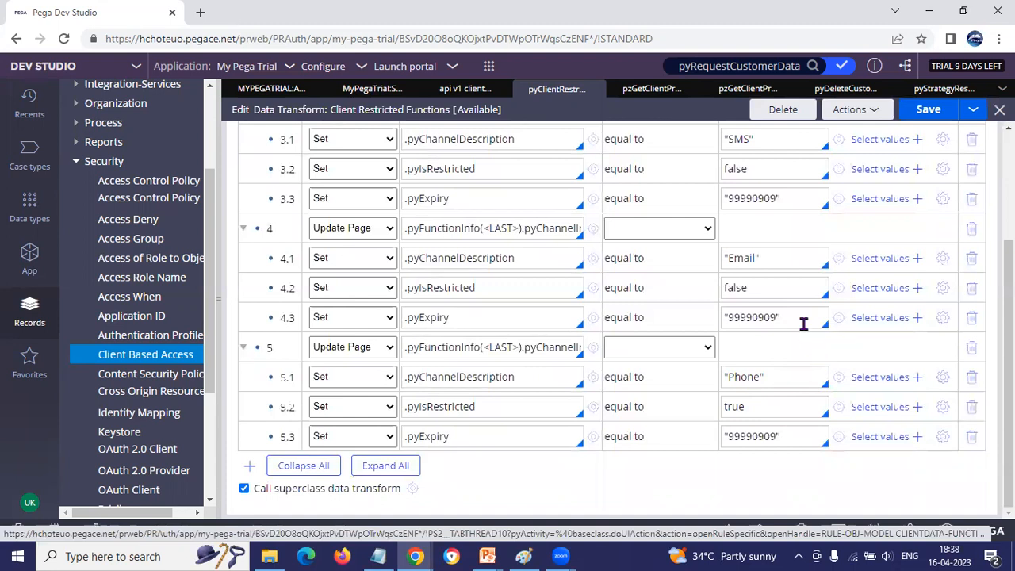
scroll(801, 322, up, 1)
scroll(801, 323, up, 4)
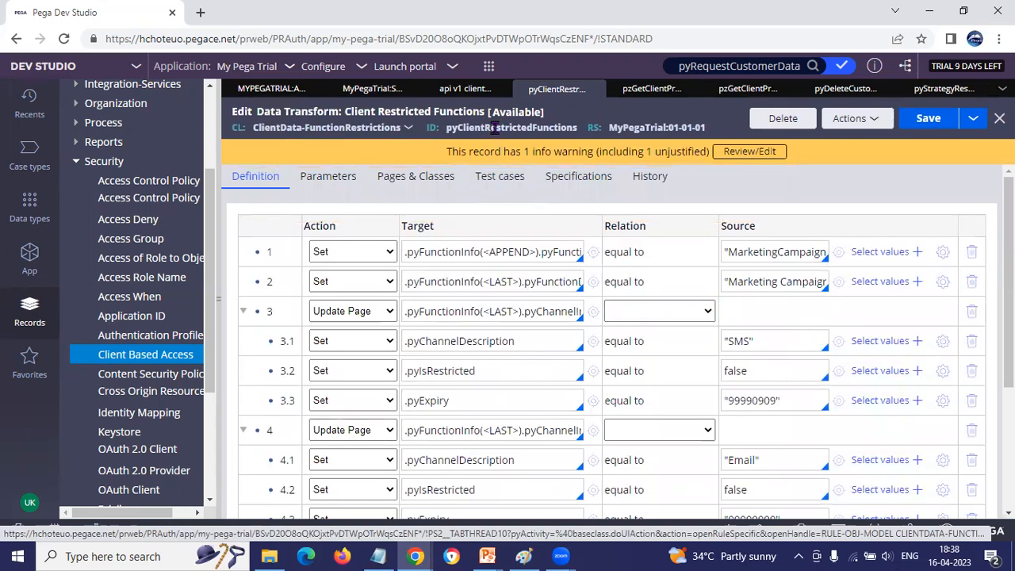
double_click(489, 127)
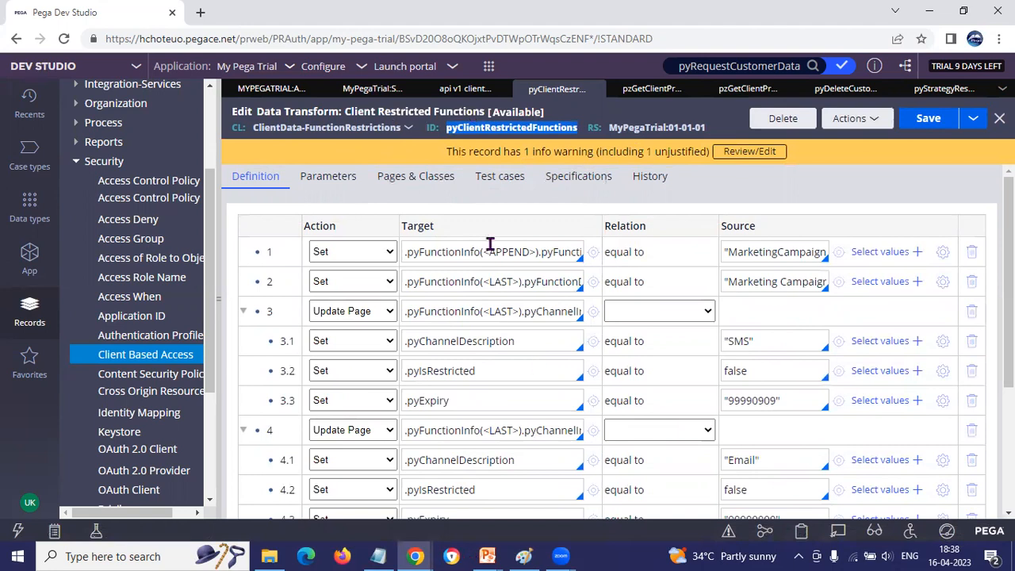
Show the Client Preferences Service REST rule and review its primary page, resource properties and processing options.
click(458, 91)
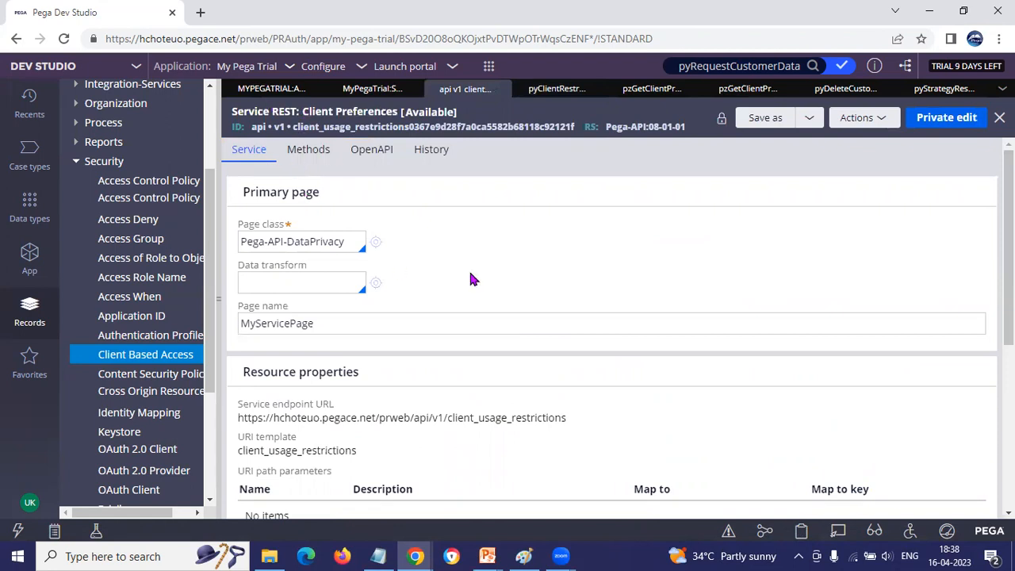
scroll(469, 270, down, 2)
scroll(468, 270, up, 3)
scroll(326, 326, down, 4)
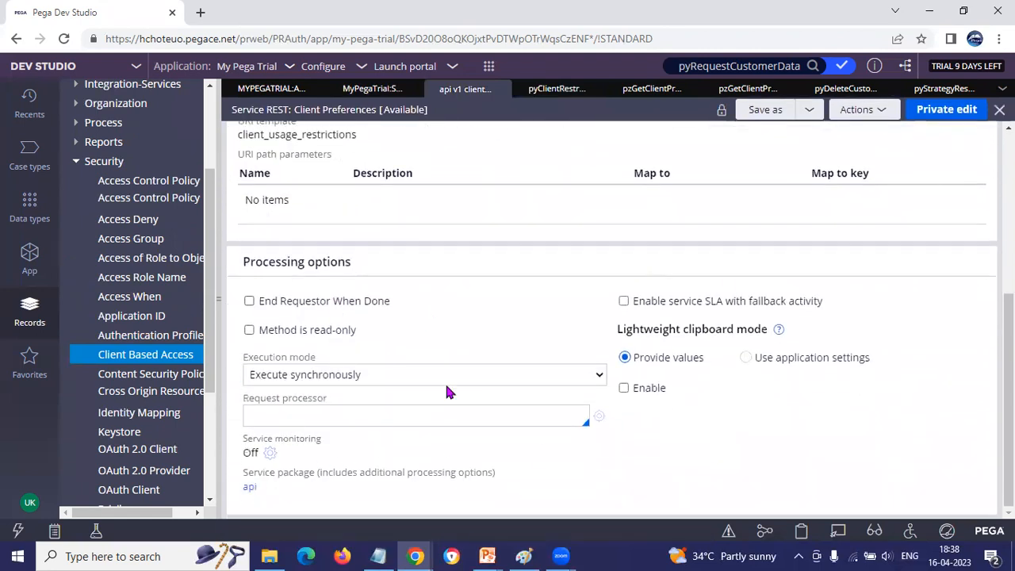
Run the Client Preferences Service REST rule and move its simulation window toward the middle of the screen.
scroll(550, 341, up, 4)
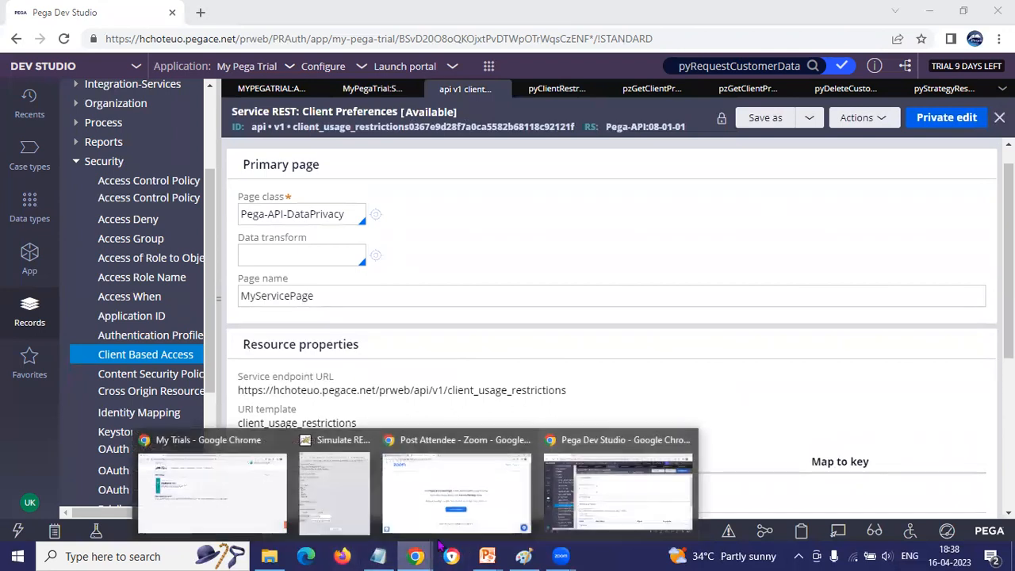
click(341, 501)
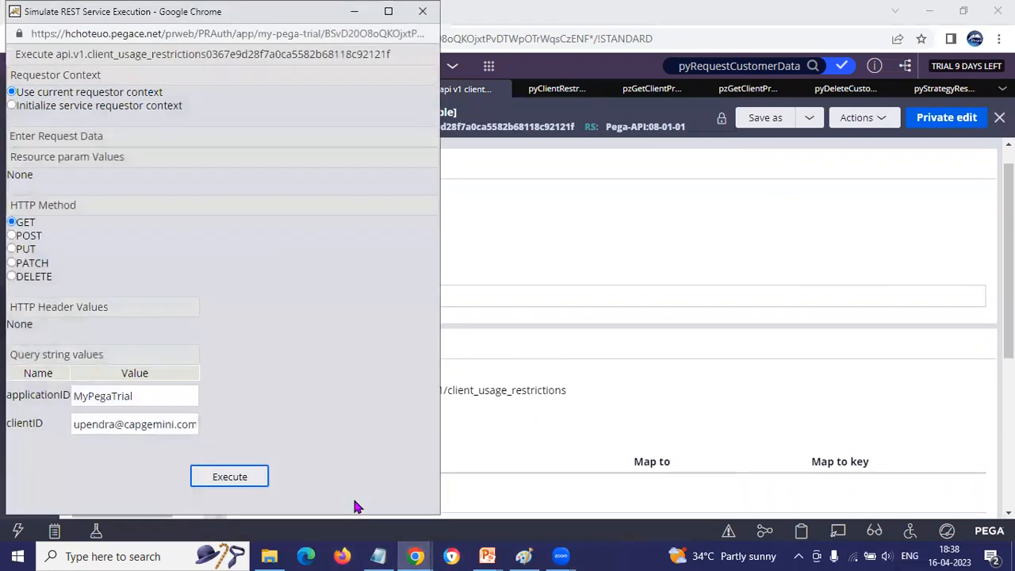
click(858, 126)
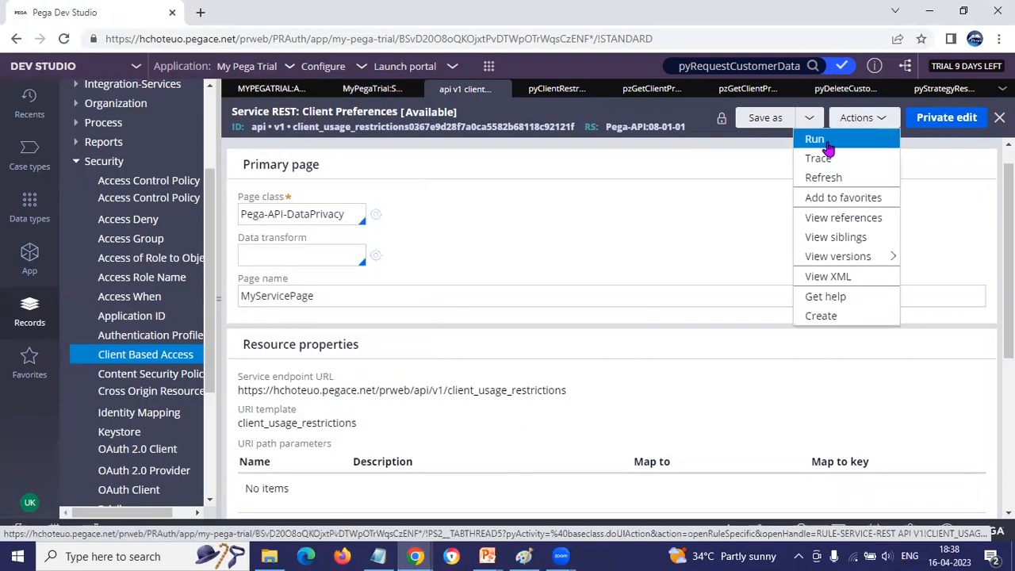
click(824, 145)
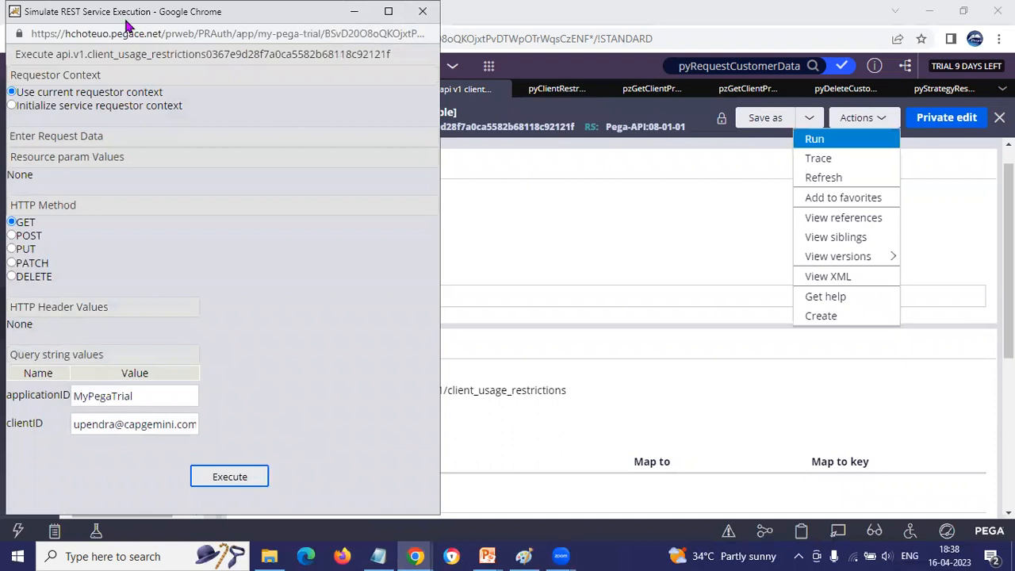
drag(127, 27, 306, 60)
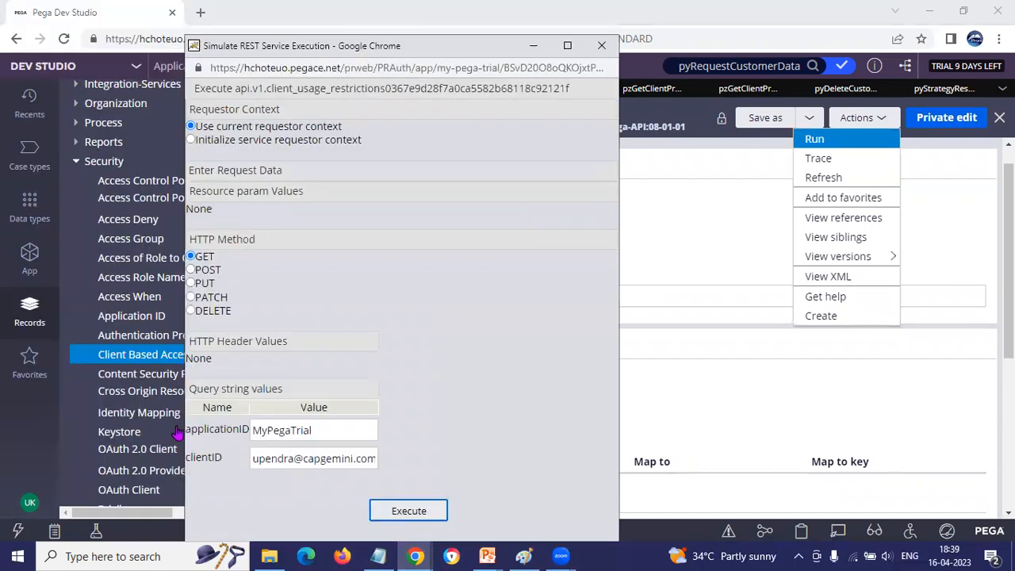
Check the applicationID and clientID query string values and execute the REST service simulation with the GET method.
double_click(283, 430)
double_click(287, 458)
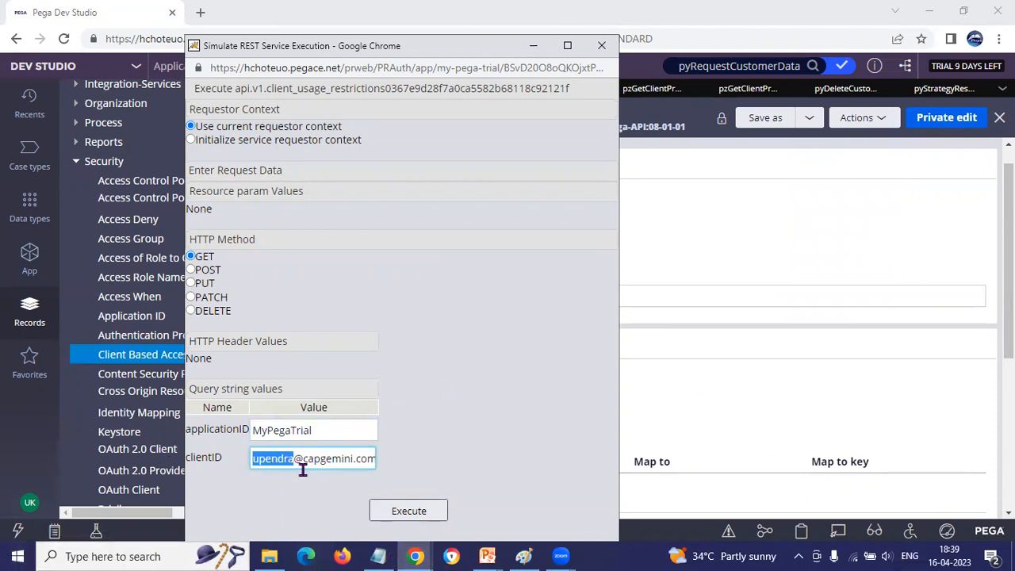
click(658, 262)
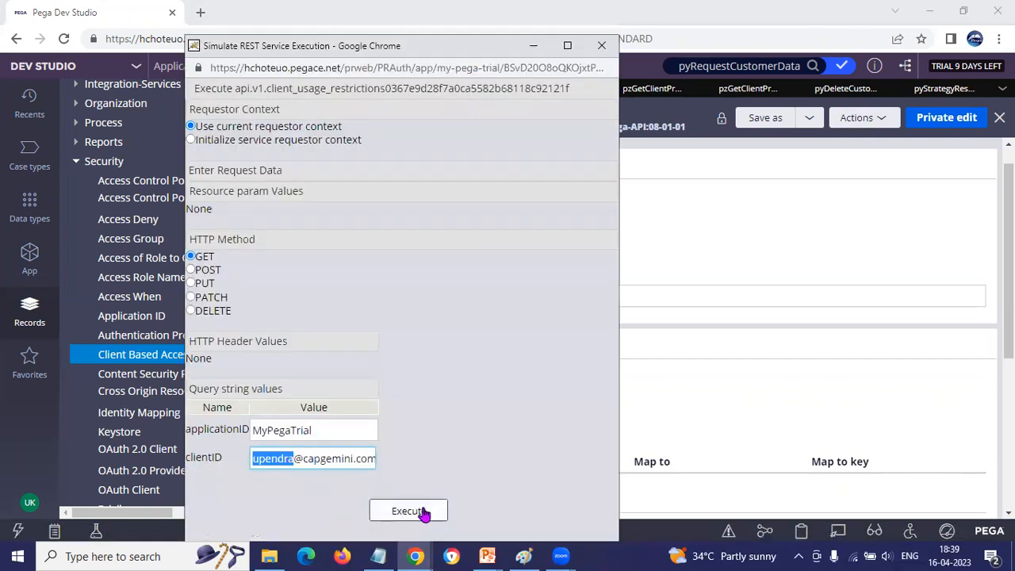
click(421, 511)
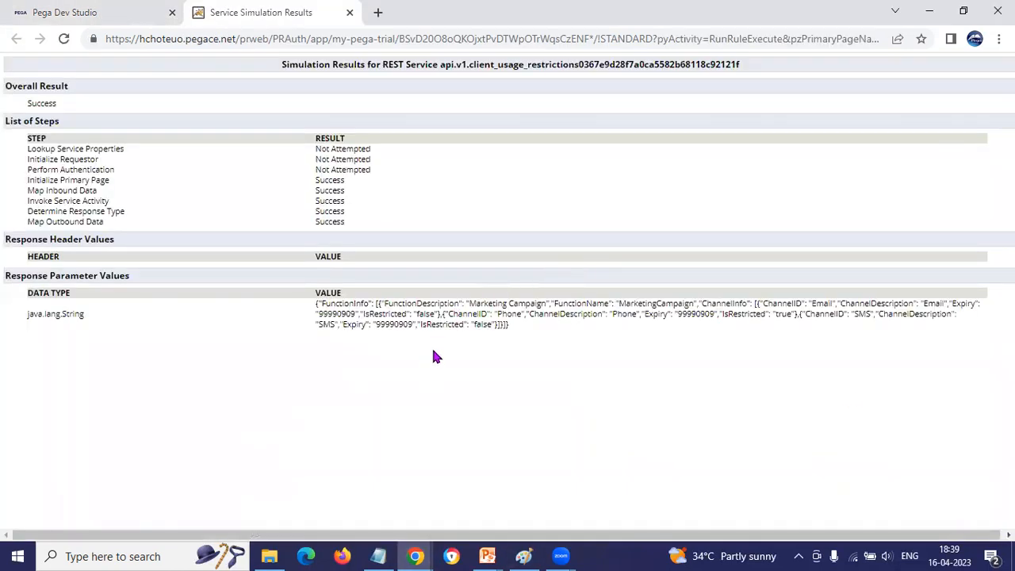
Examine the simulation's response value for the function description and name, and each channel's ID, expiry and restriction setting.
drag(393, 304, 544, 303)
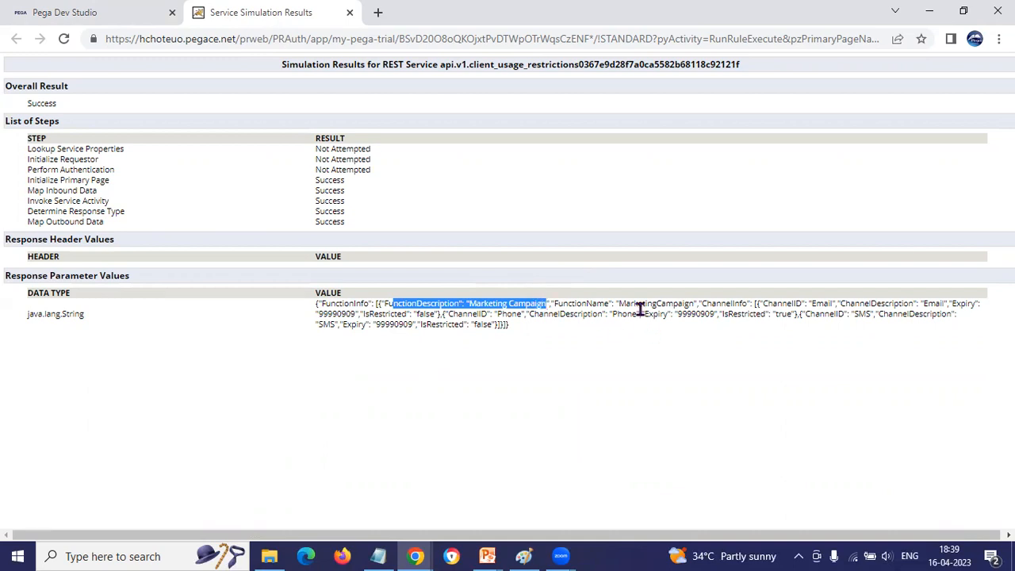
drag(633, 303, 692, 303)
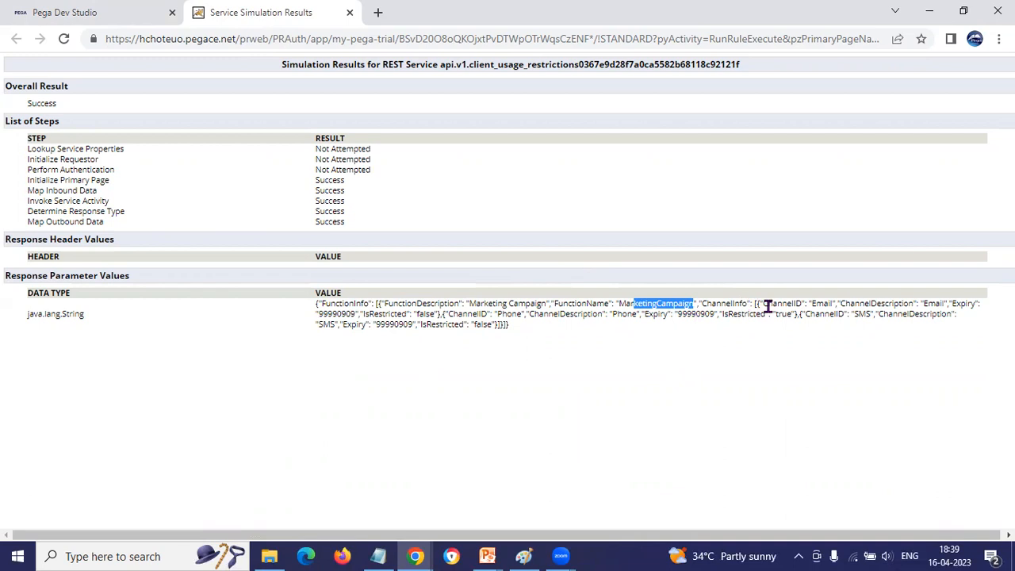
drag(767, 305, 889, 302)
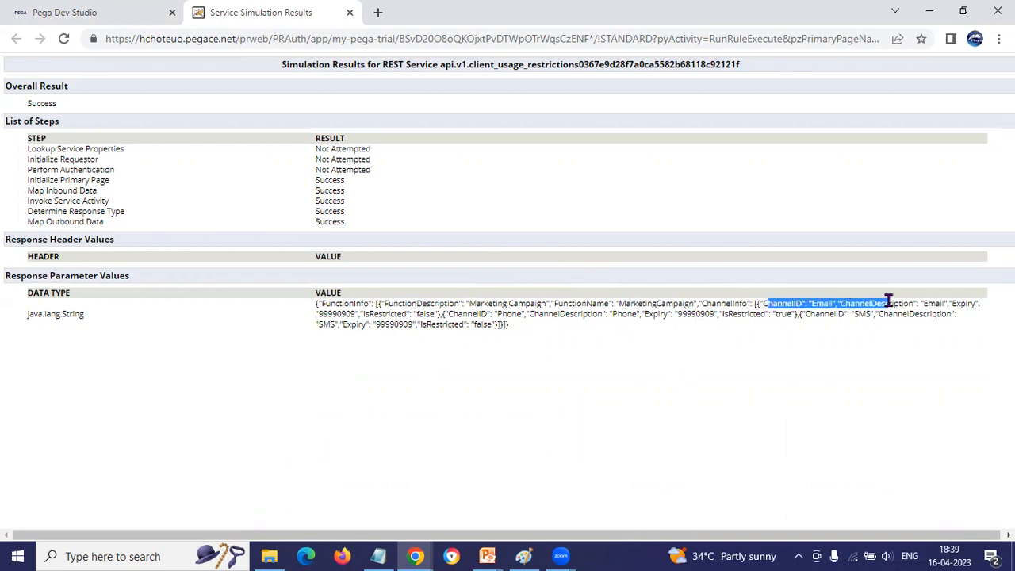
double_click(346, 313)
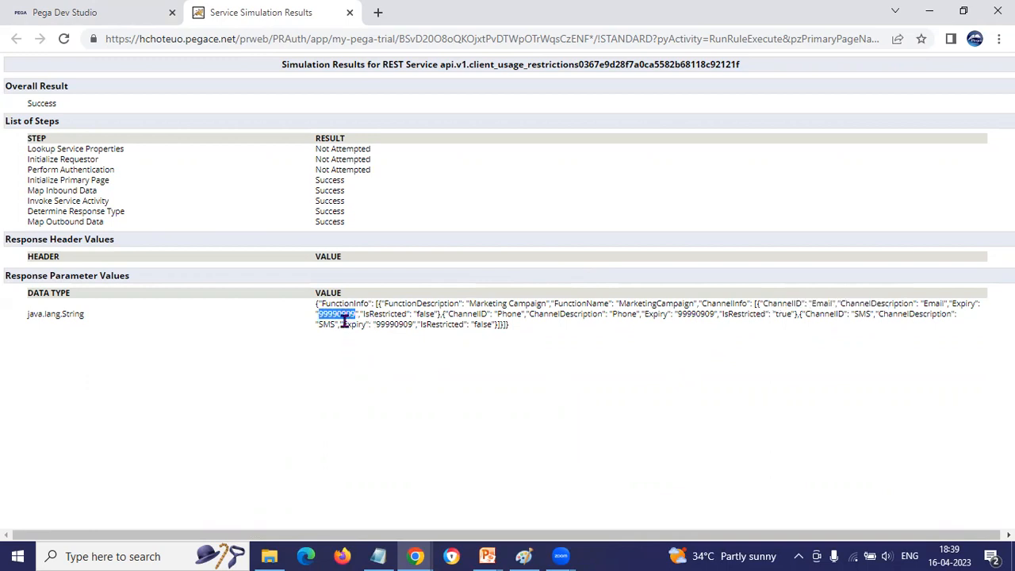
drag(421, 314, 446, 303)
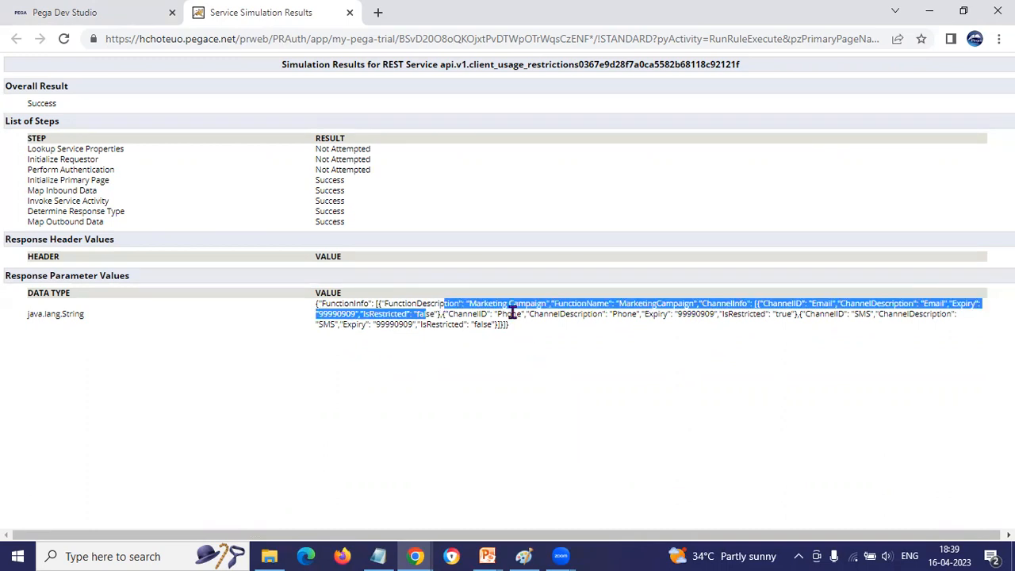
drag(512, 314, 531, 314)
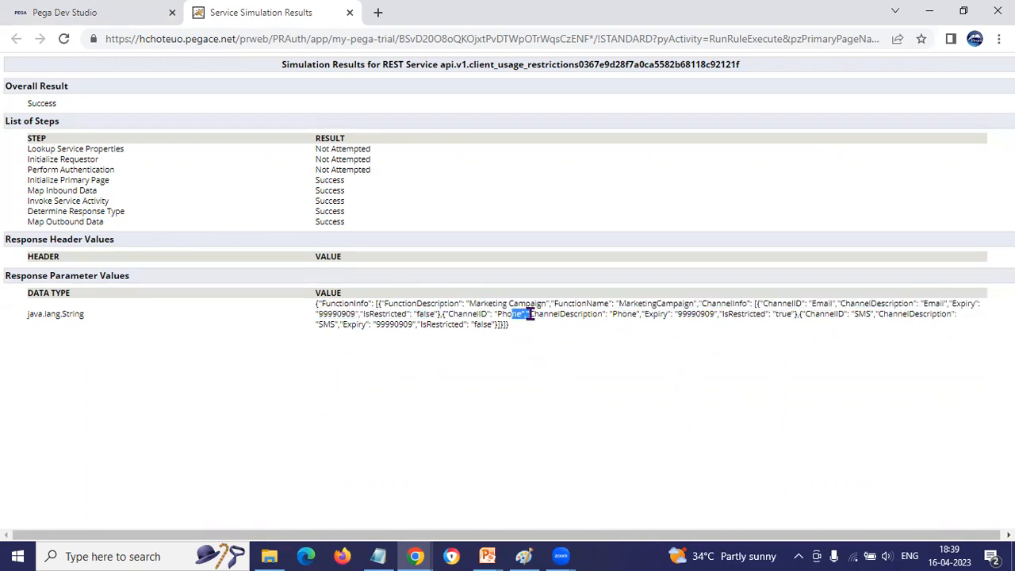
double_click(782, 314)
double_click(481, 324)
Switch back to the PowerPoint slide show and advance from the BAC (Pega 8.5) slide to the closing Thank you slide.
key(alt+Tab)
key(alt+Tab)
key(Tab)
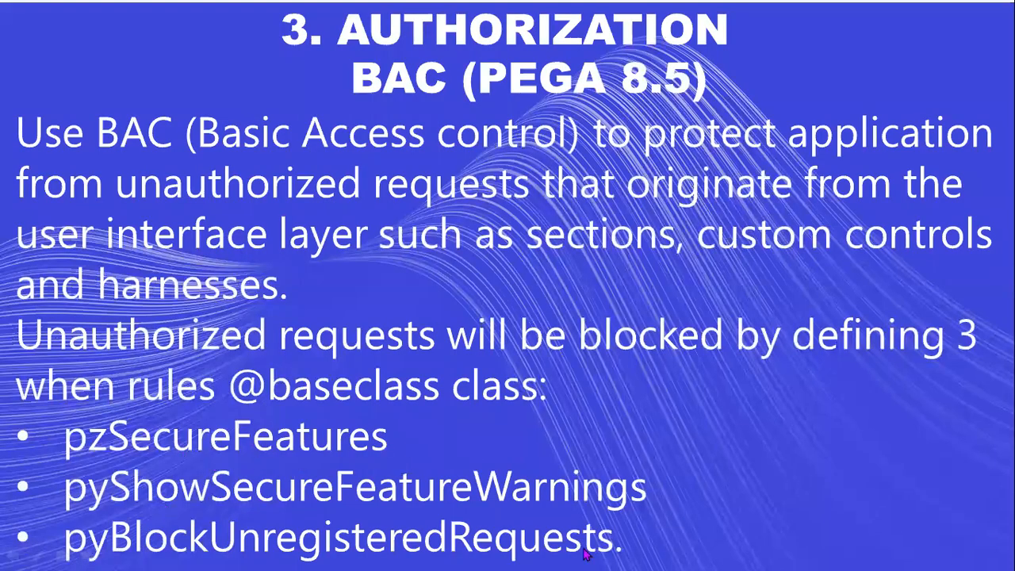
click(746, 439)
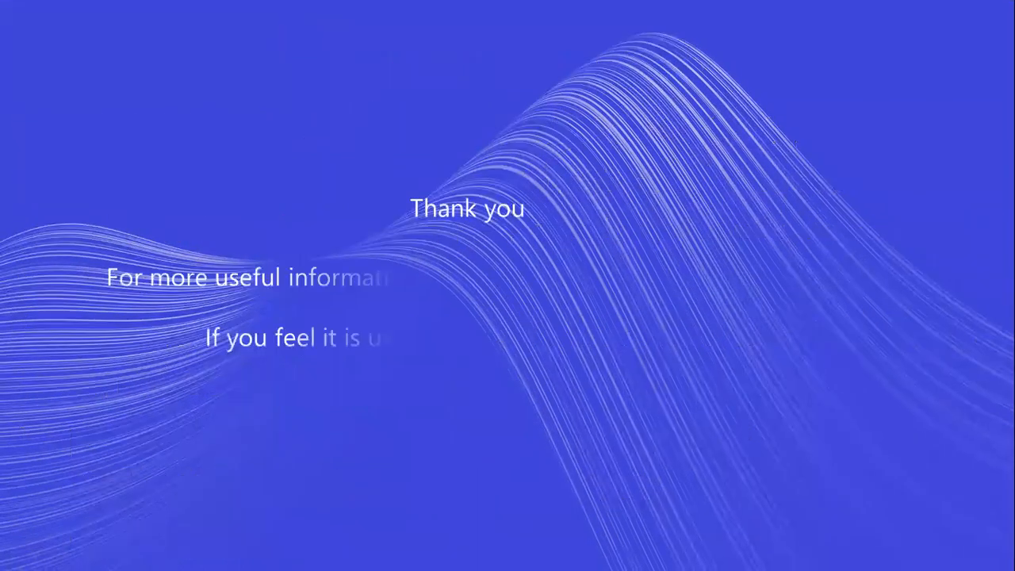